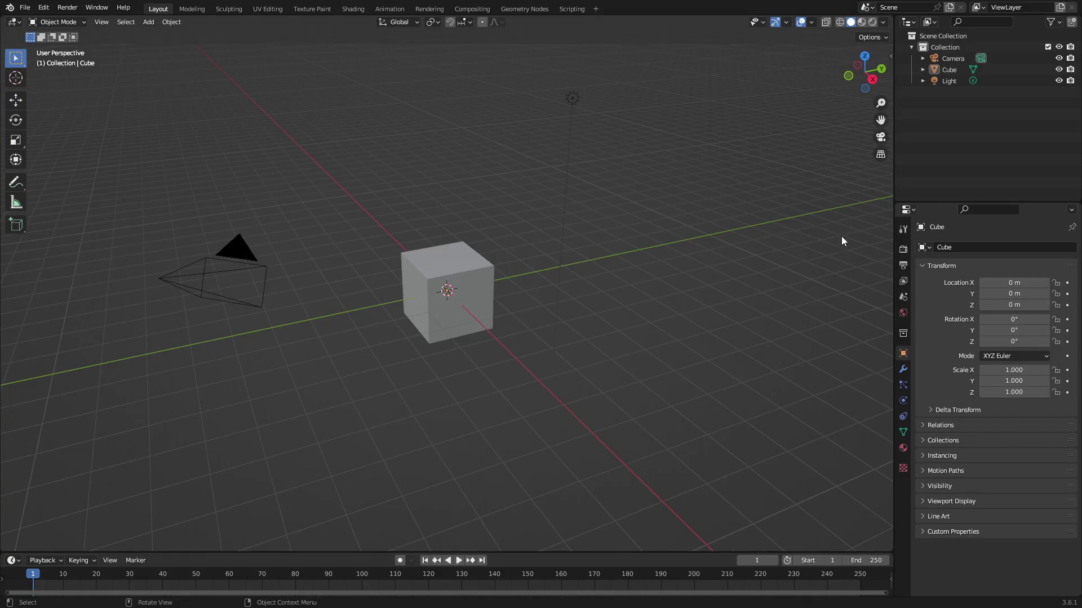
- Select all objects and delete the default camera, cube and light
{"action": "left_click_drag", "start_coordinate": [769, 440], "coordinate": [314, 179]}
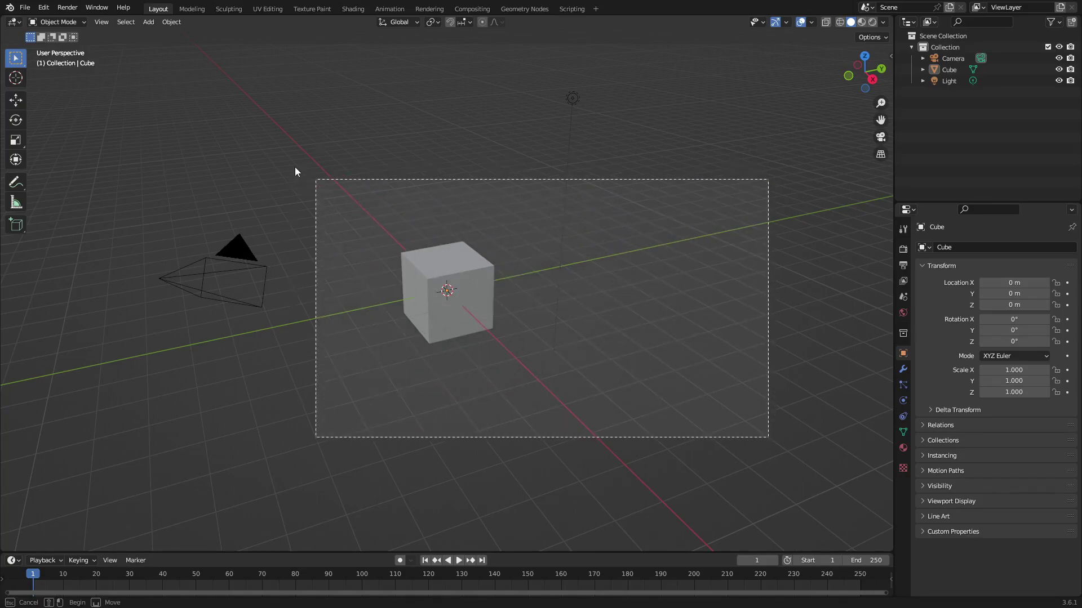
{"action": "left_click", "coordinate": [609, 440]}
{"action": "key", "text": "a"}
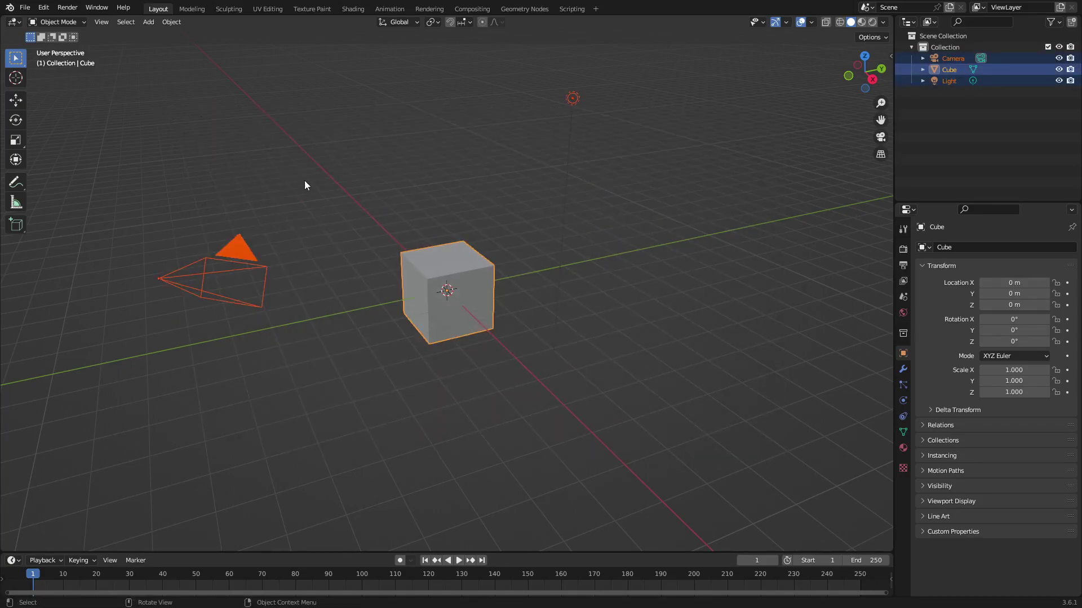
{"action": "key", "text": "Delete"}
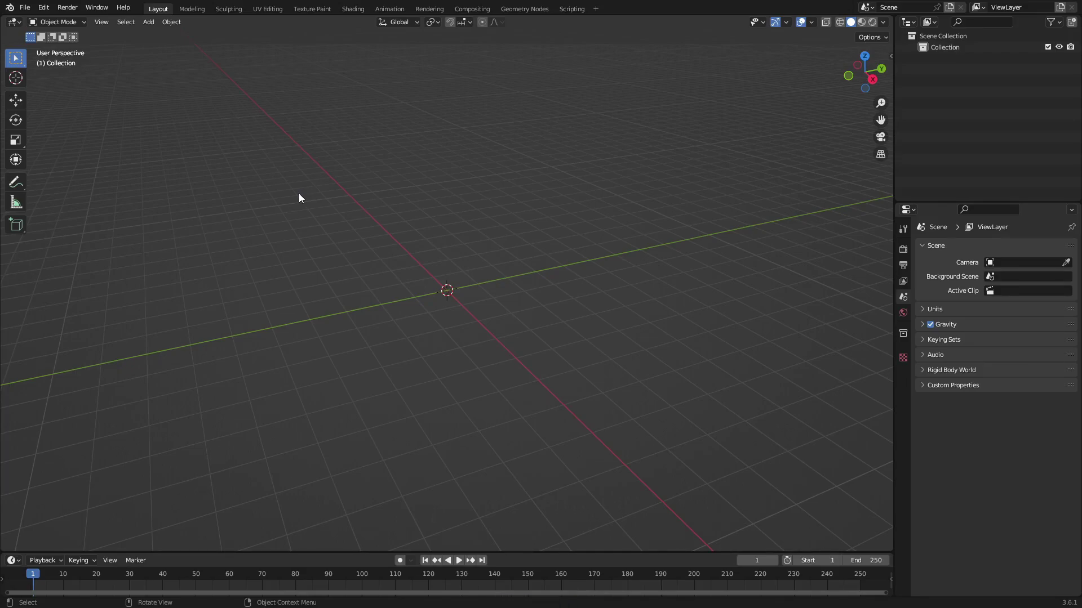
- Add a cylinder and a plane, scaling the plane up to about 11.7
{"action": "middle_click_drag", "start_coordinate": [444, 231], "coordinate": [501, 230]}
{"action": "key", "text": "shift+a"}
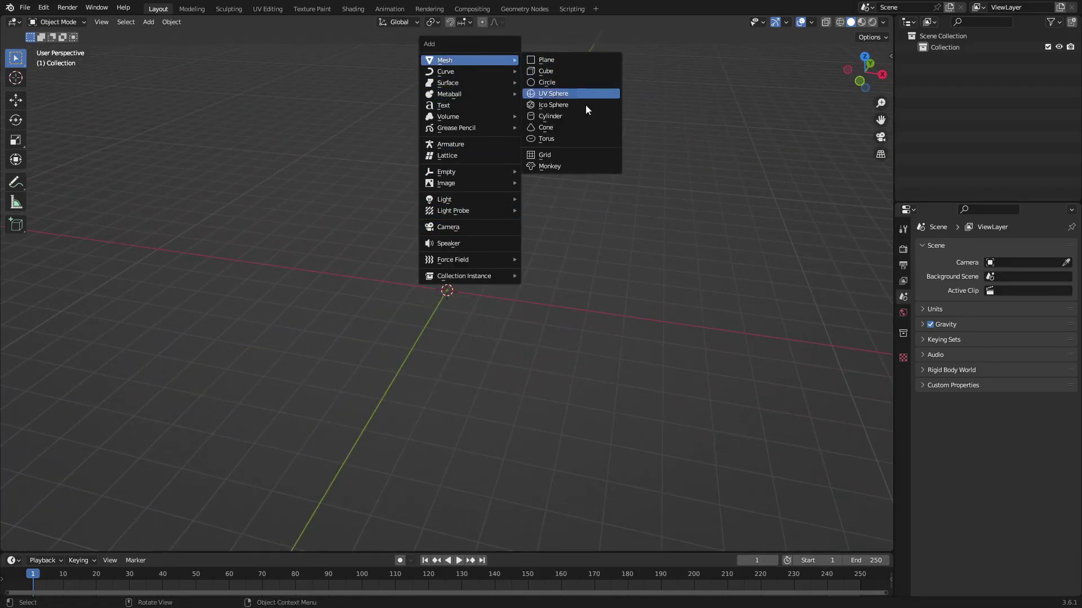
{"action": "left_click", "coordinate": [550, 116]}
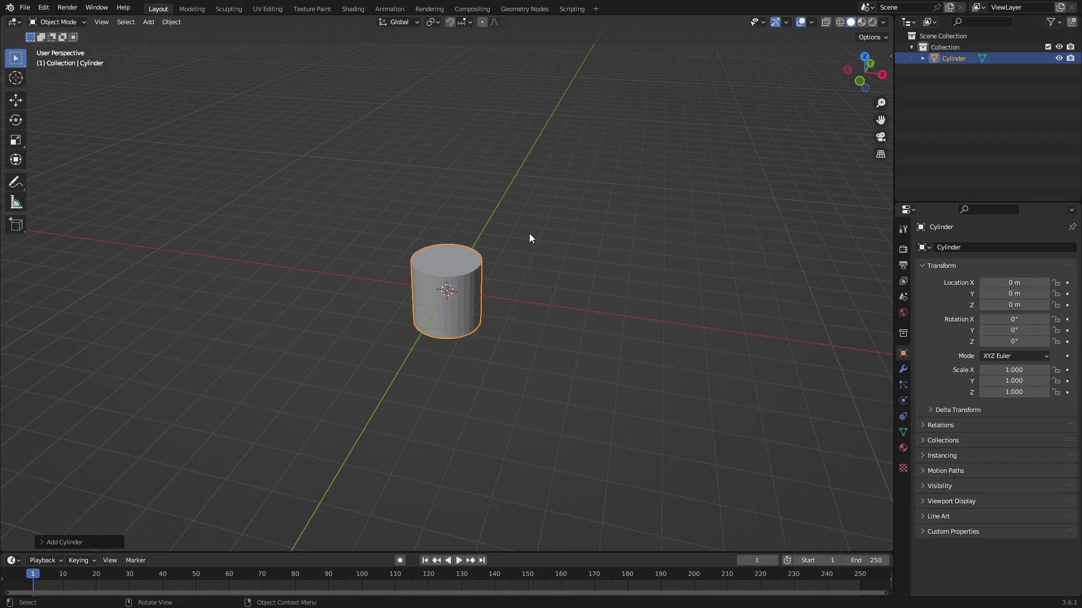
{"action": "key", "text": "shift+a"}
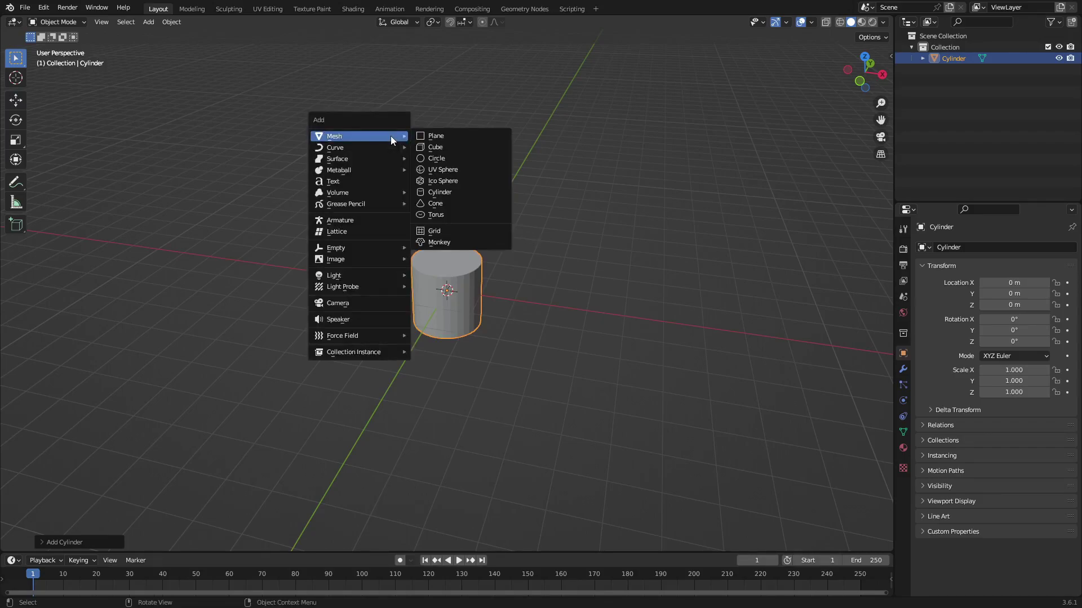
{"action": "left_click", "coordinate": [474, 136]}
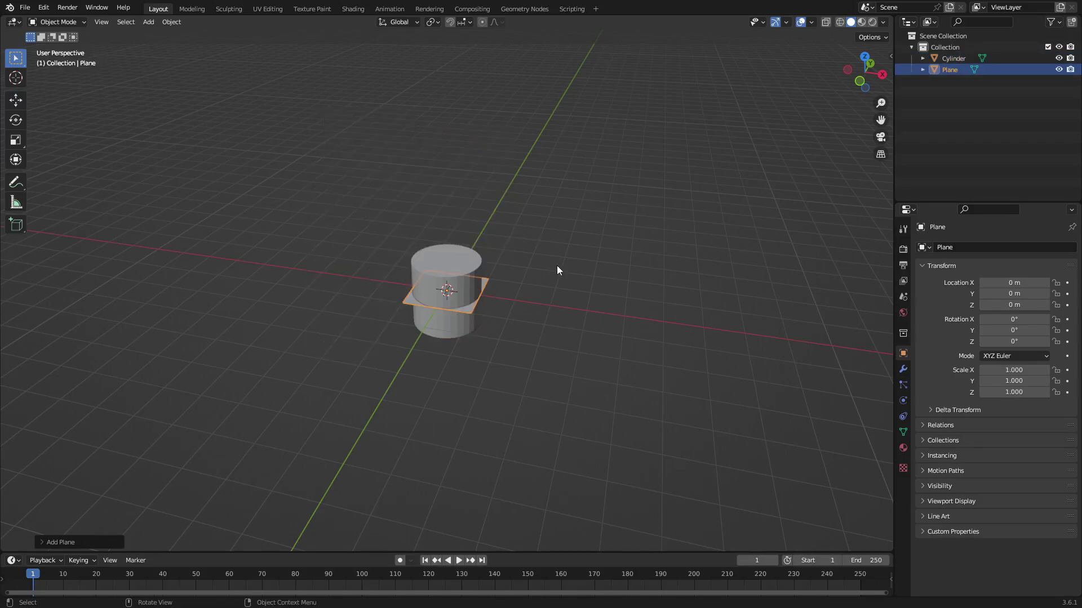
{"action": "key", "text": "s"}
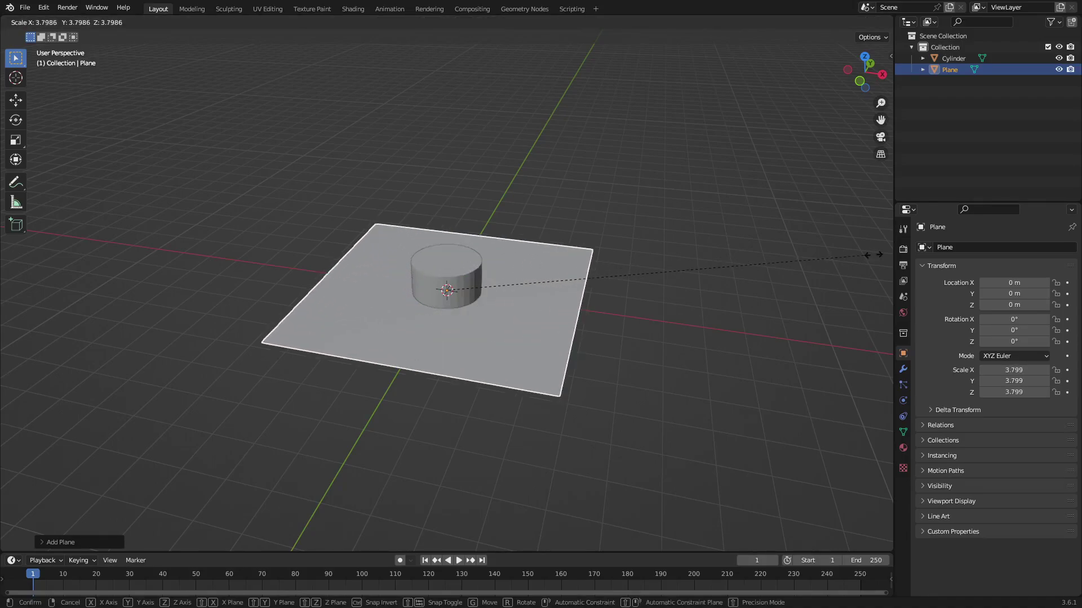
{"action": "left_click", "coordinate": [838, 132]}
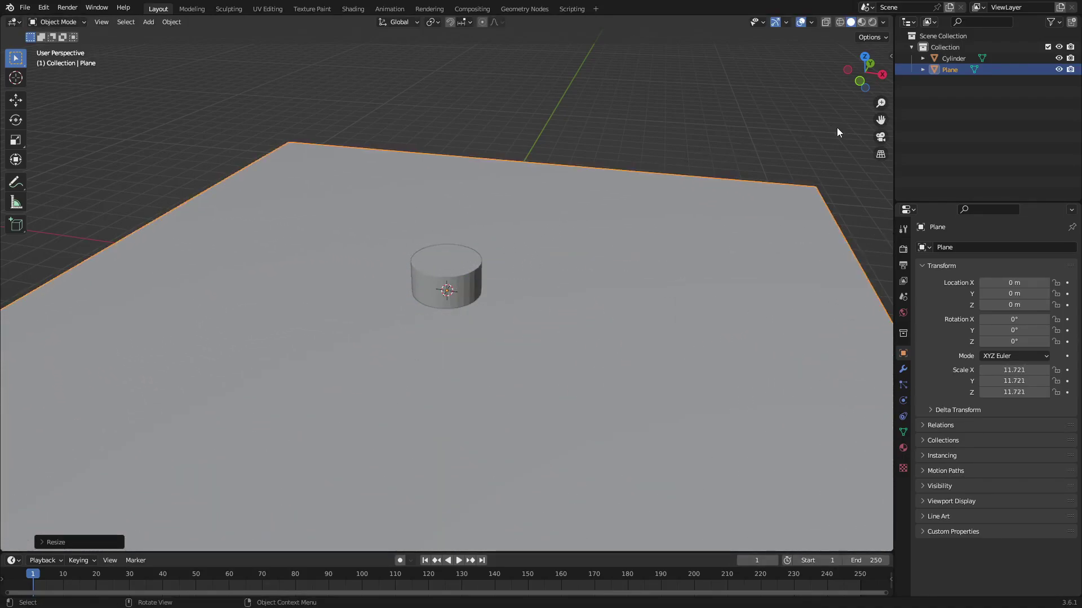
- Raise the cylinder about 4 m along Z above the plane
{"action": "left_click", "coordinate": [449, 281]}
{"action": "middle_click_drag", "start_coordinate": [679, 296], "coordinate": [584, 227]}
{"action": "key", "text": "g"}
{"action": "key", "text": "z"}
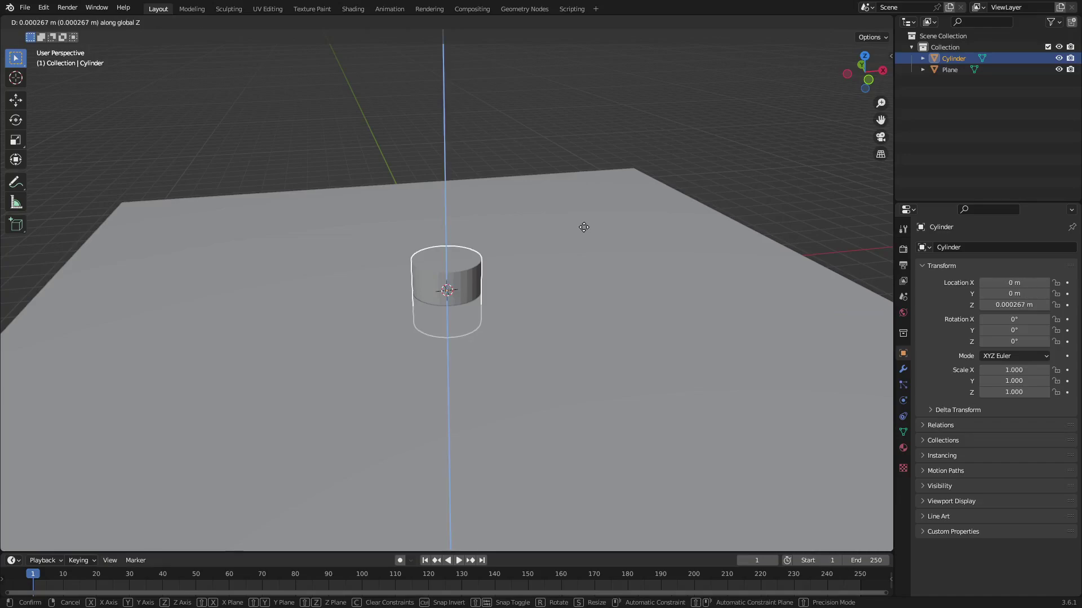
{"action": "left_click", "coordinate": [584, 87]}
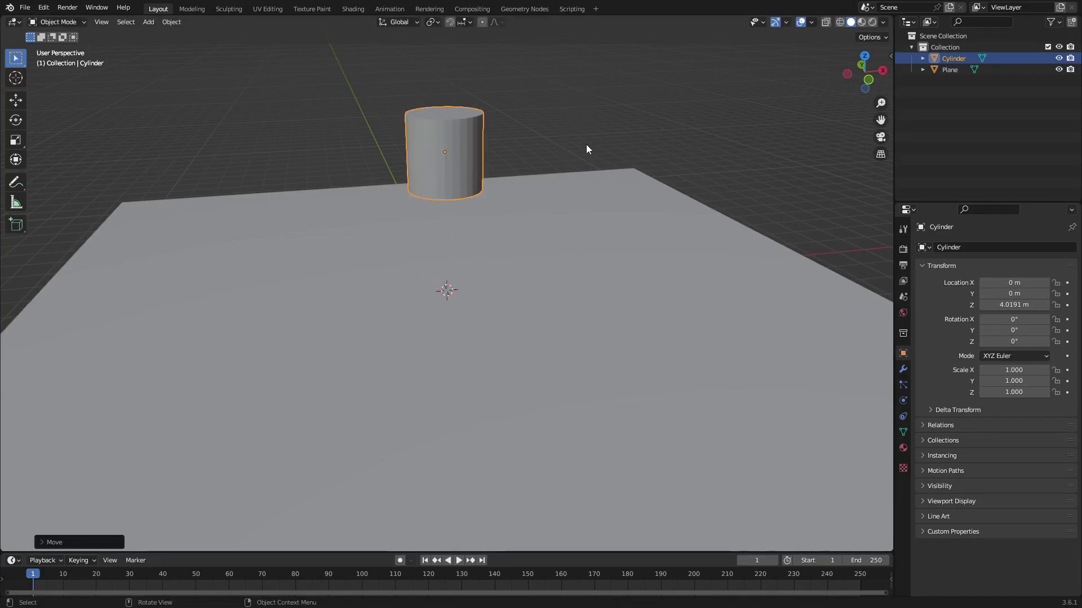
{"action": "key", "text": "Tab"}
- In face select mode, move the cylinder's top face up and shrink it narrower
{"action": "middle_click_drag", "start_coordinate": [575, 145], "coordinate": [551, 172]}
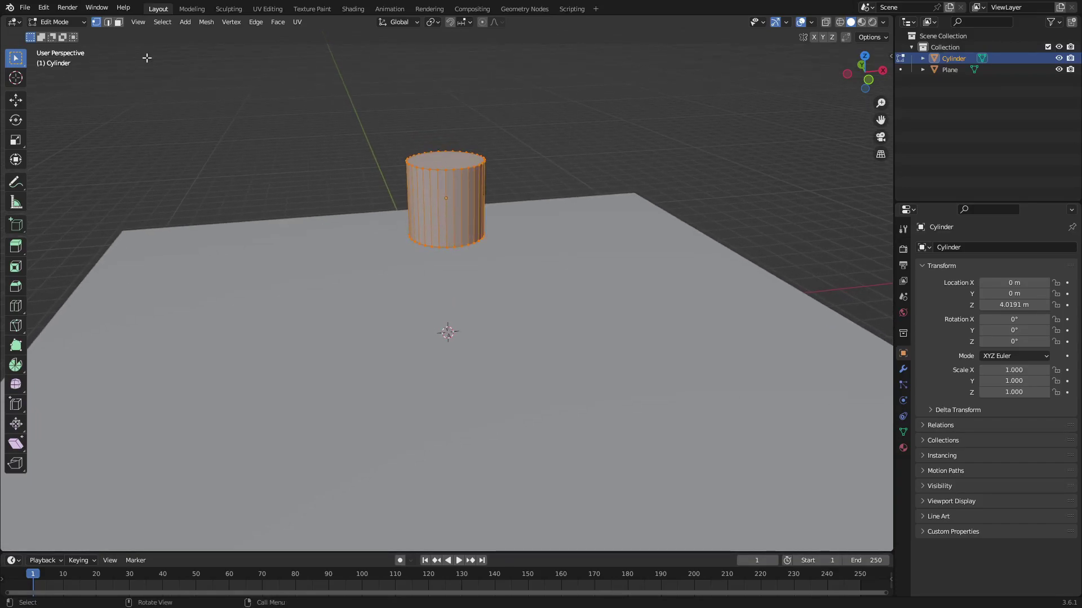
{"action": "left_click", "coordinate": [117, 23]}
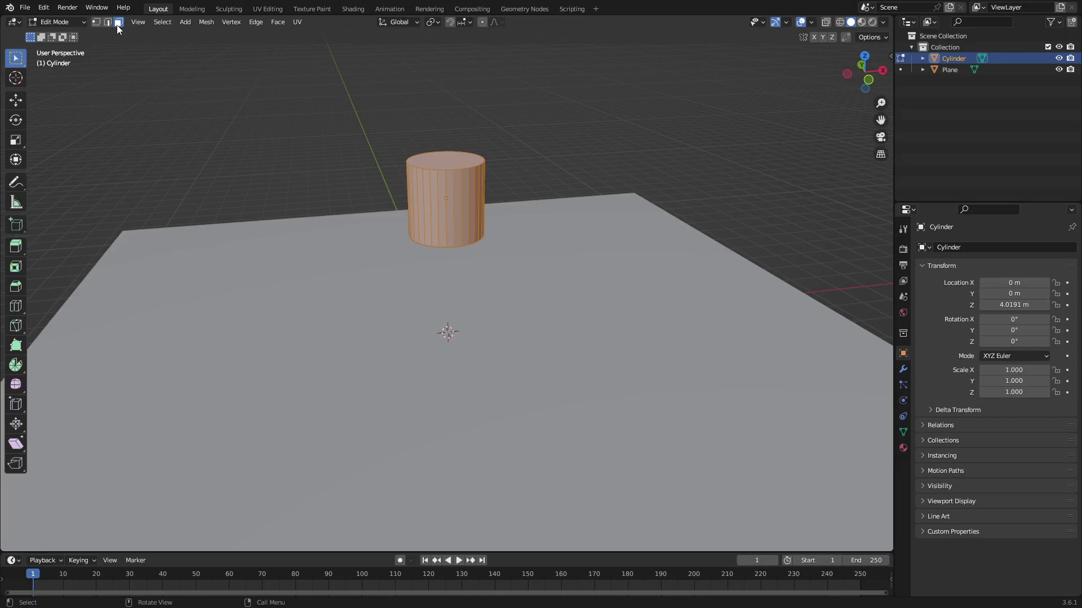
{"action": "key", "text": "alt+a"}
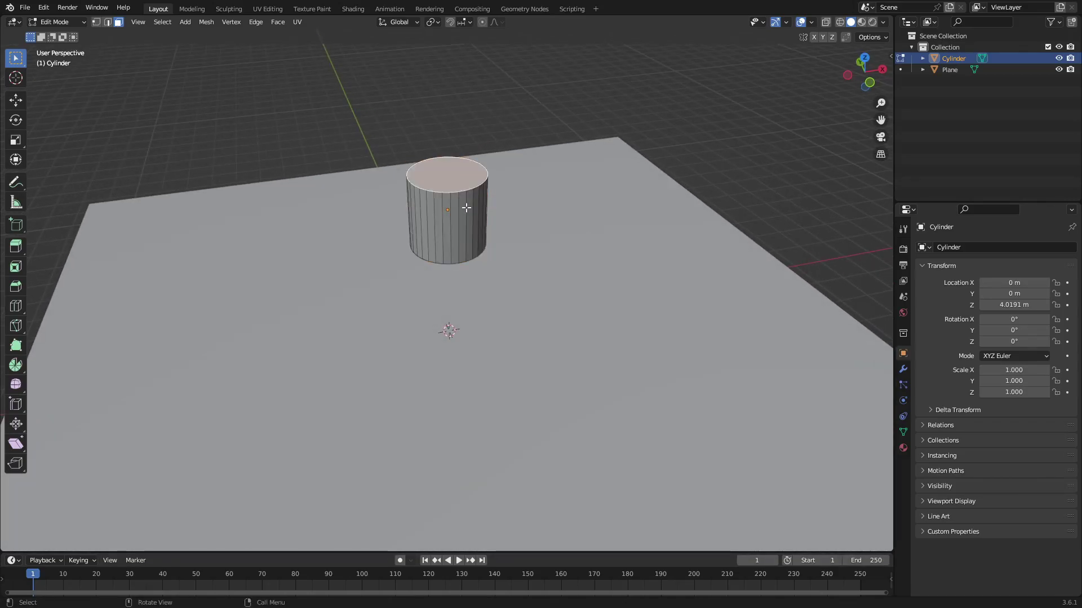
{"action": "middle_click_drag", "start_coordinate": [467, 208], "coordinate": [560, 223]}
{"action": "key", "text": "g"}
{"action": "key", "text": "z"}
{"action": "left_click", "coordinate": [571, 164]}
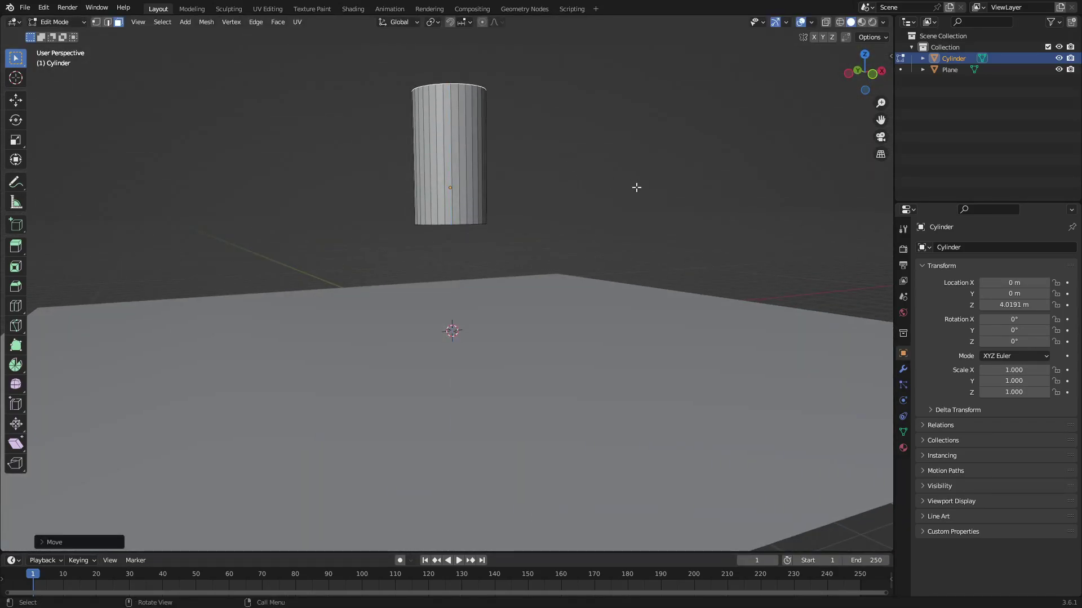
{"action": "key", "text": "s"}
{"action": "left_click", "coordinate": [589, 162]}
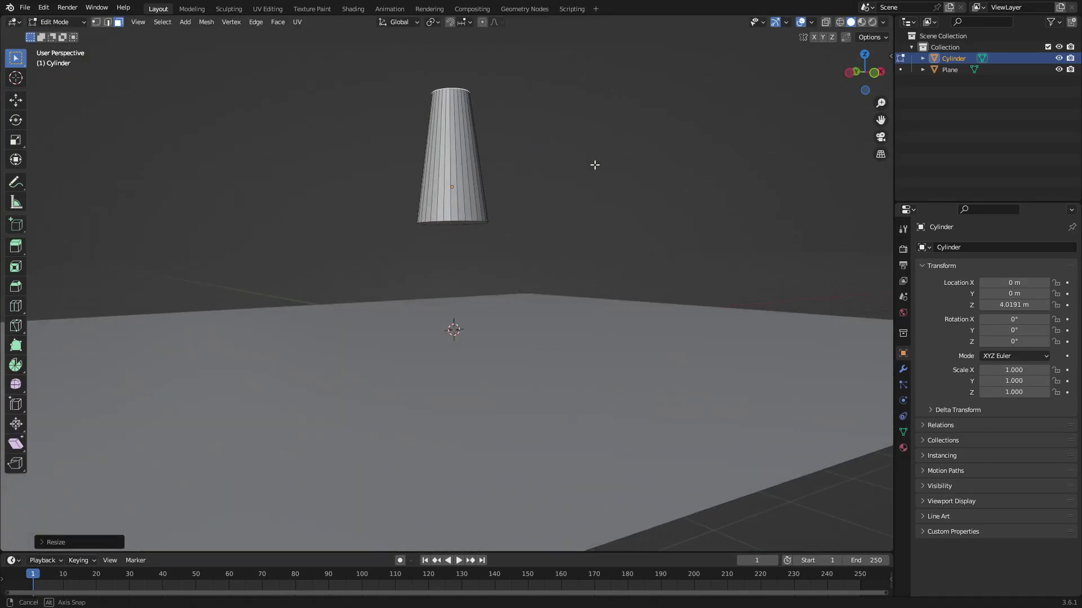
- Pull the bottom edge loop down to the ground and widen it into a cone base
{"action": "middle_click_drag", "start_coordinate": [594, 166], "coordinate": [494, 212]}
{"action": "left_click", "coordinate": [453, 223], "text": "alt"}
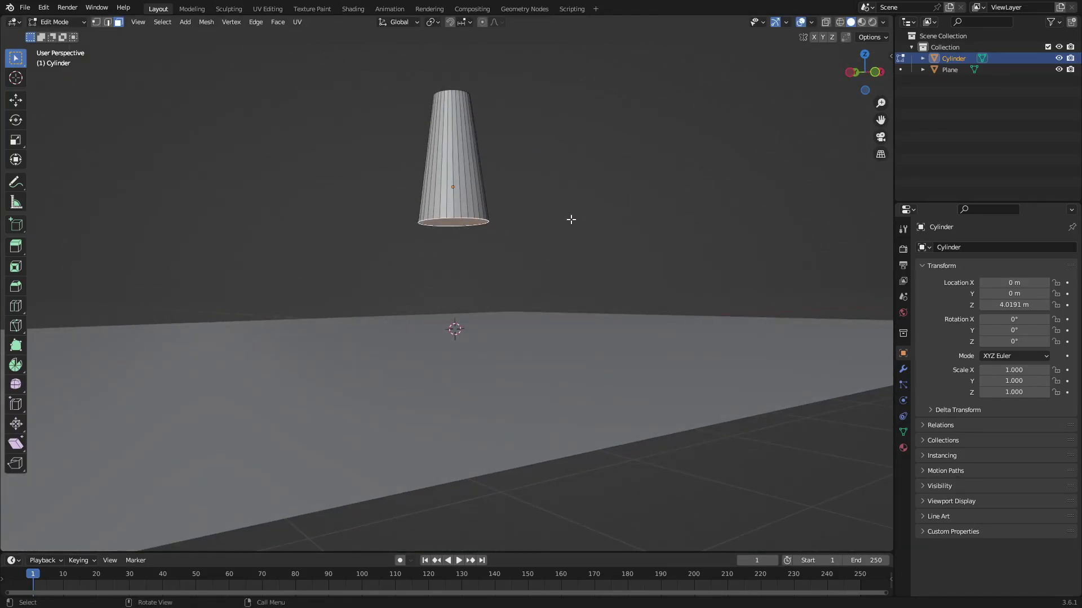
{"action": "key", "text": "g"}
{"action": "key", "text": "z"}
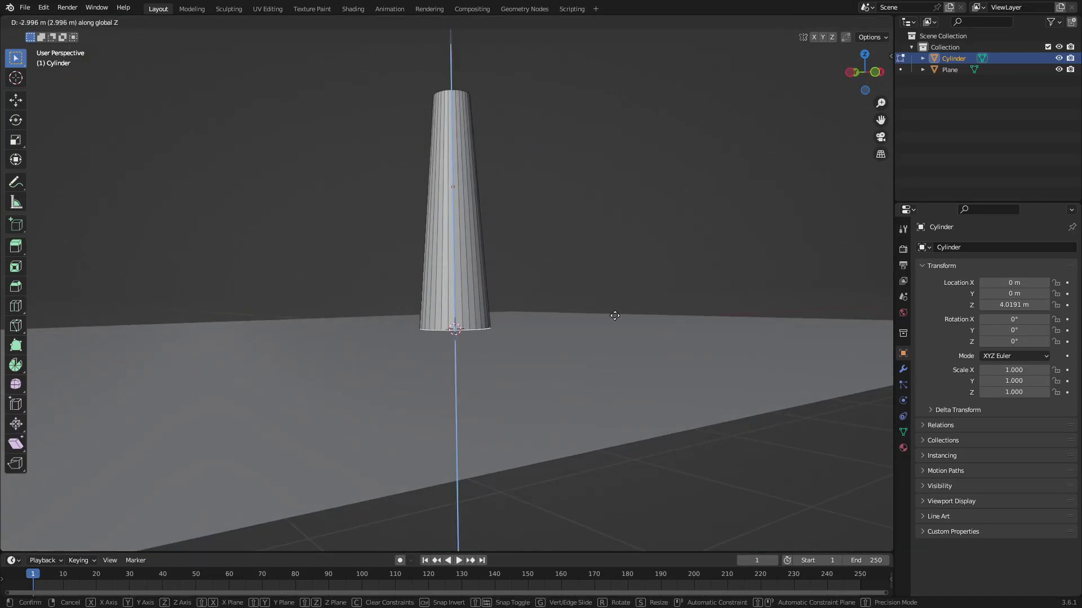
{"action": "left_click", "coordinate": [618, 304]}
{"action": "mouse_move", "coordinate": [616, 315]}
{"action": "middle_mouse_down"}
{"action": "mouse_move", "coordinate": [546, 292]}
{"action": "mouse_move", "coordinate": [550, 244]}
{"action": "mouse_move", "coordinate": [536, 251]}
{"action": "middle_mouse_up"}
{"action": "key", "text": "s"}
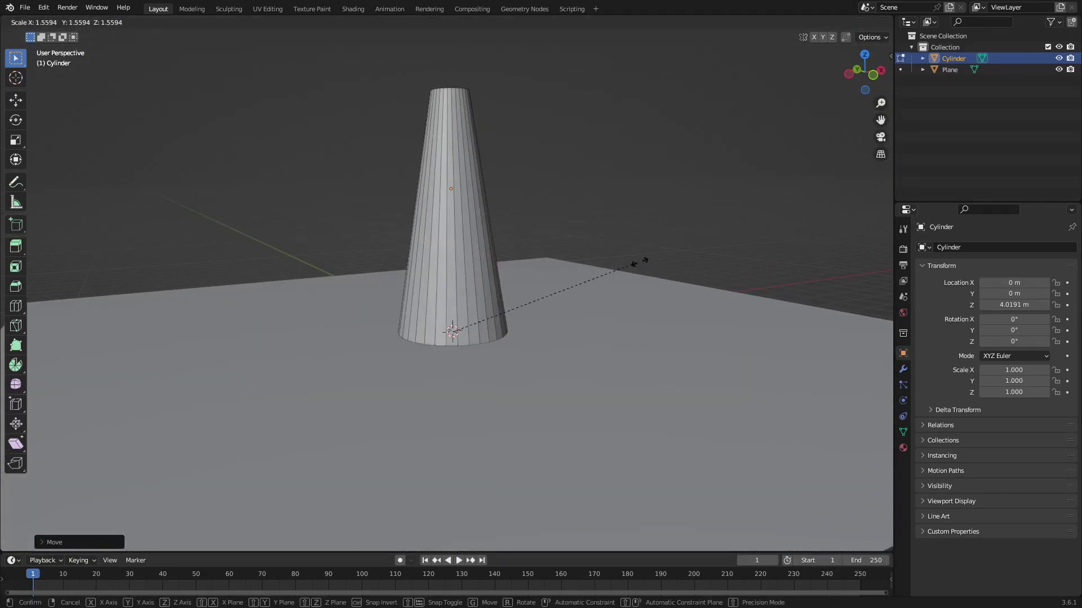
{"action": "left_click", "coordinate": [85, 222]}
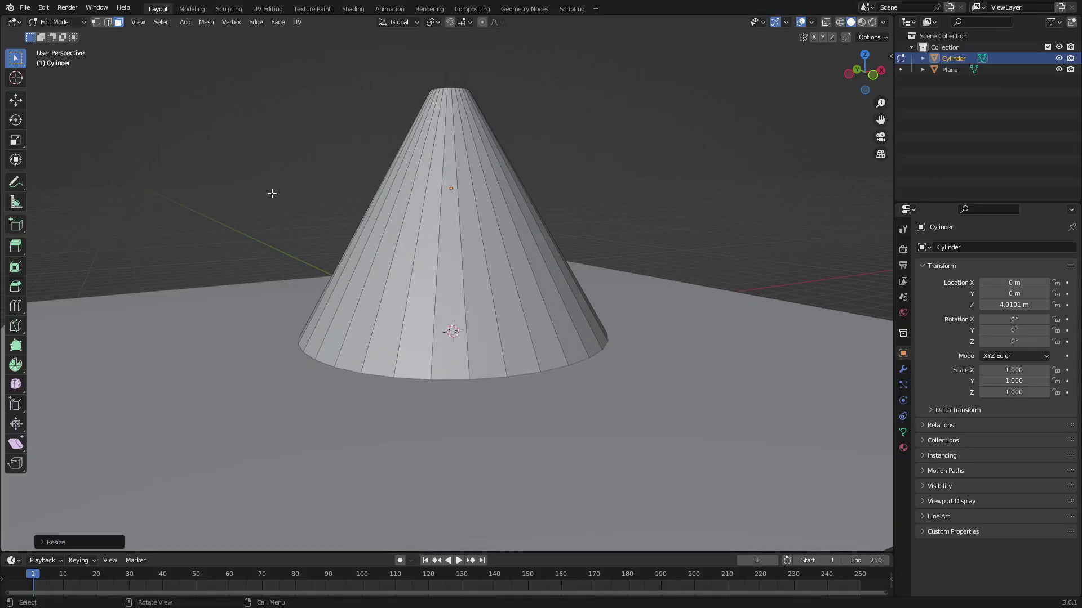
{"action": "key", "text": "Tab"}
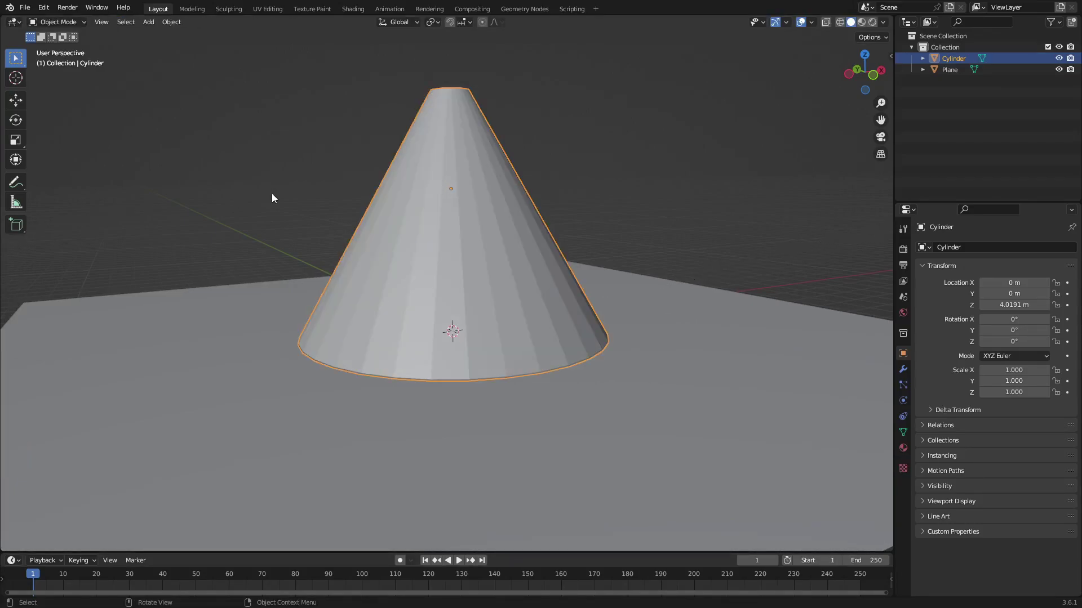
{"action": "middle_click_drag", "start_coordinate": [274, 197], "coordinate": [304, 191]}
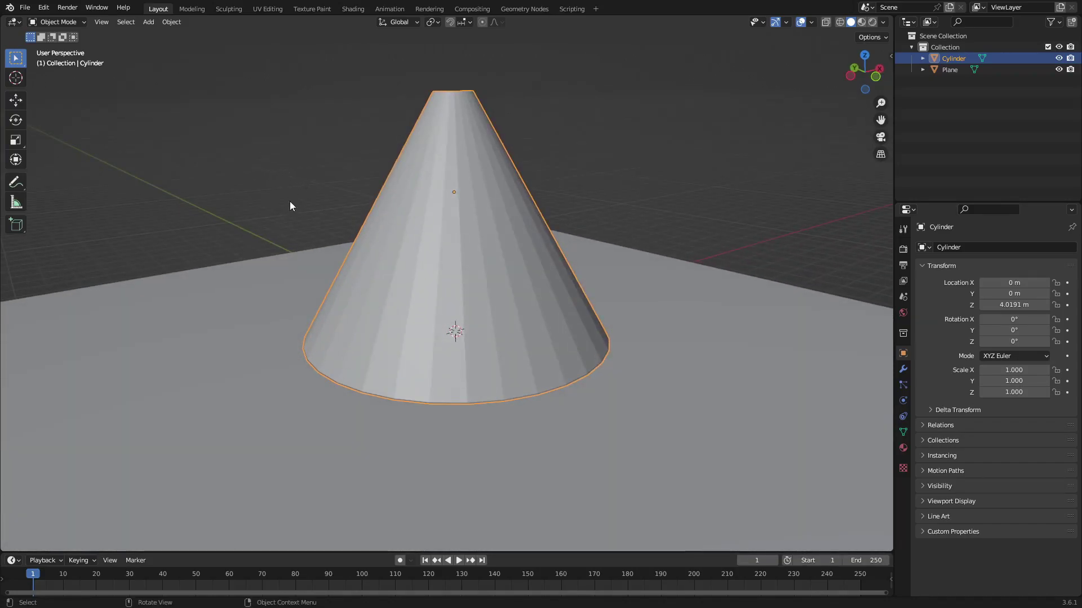
{"action": "scroll", "coordinate": [451, 157], "scroll_direction": "up", "scroll_amount": 2}
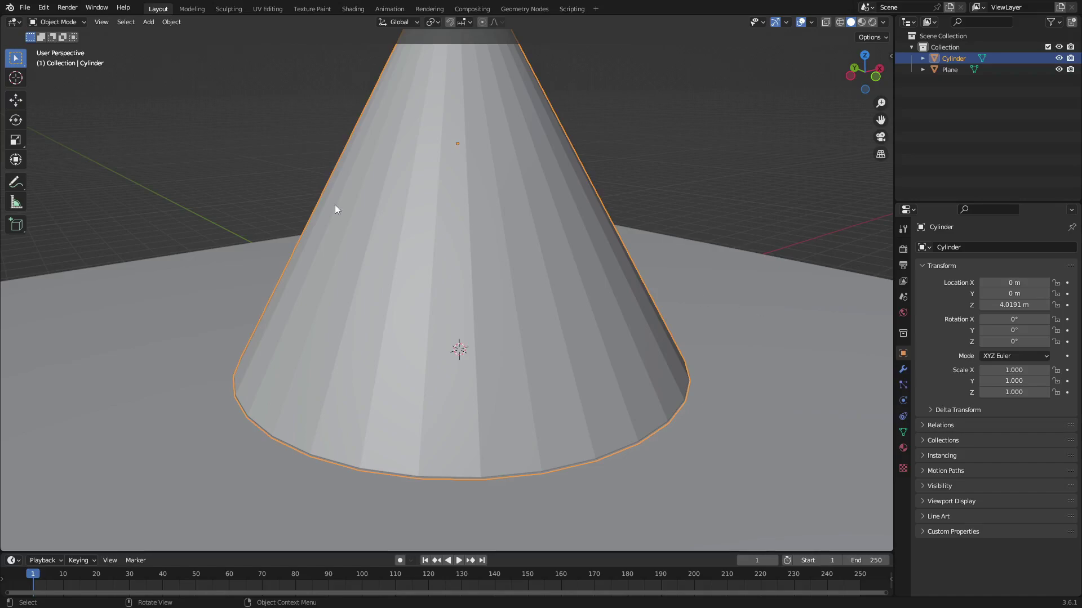
- Apply Shade Smooth to the cone from the Object menu
{"action": "left_click", "coordinate": [166, 25]}
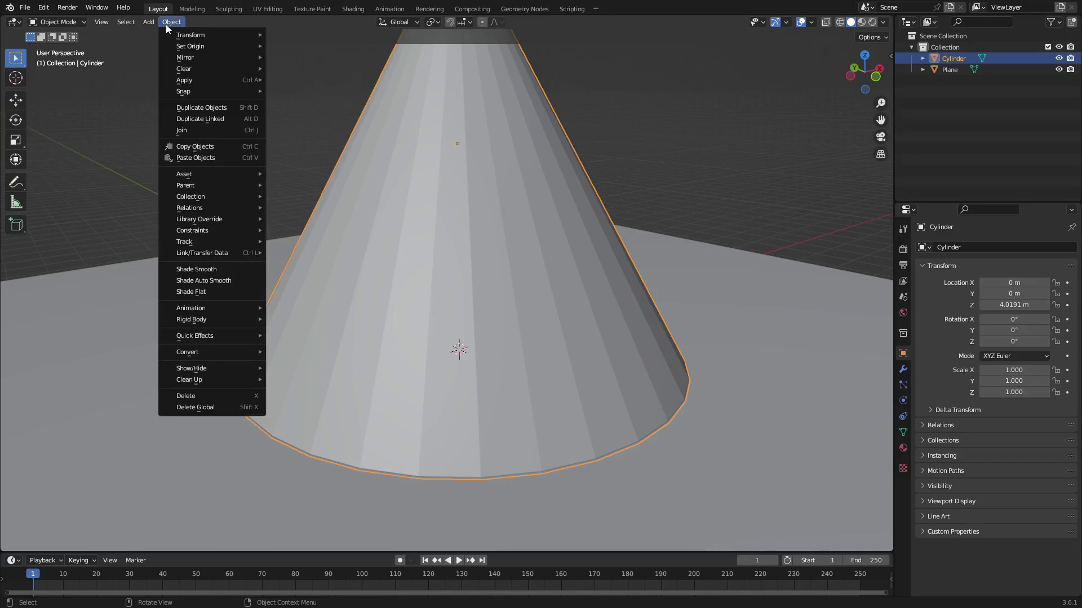
{"action": "left_click", "coordinate": [225, 266]}
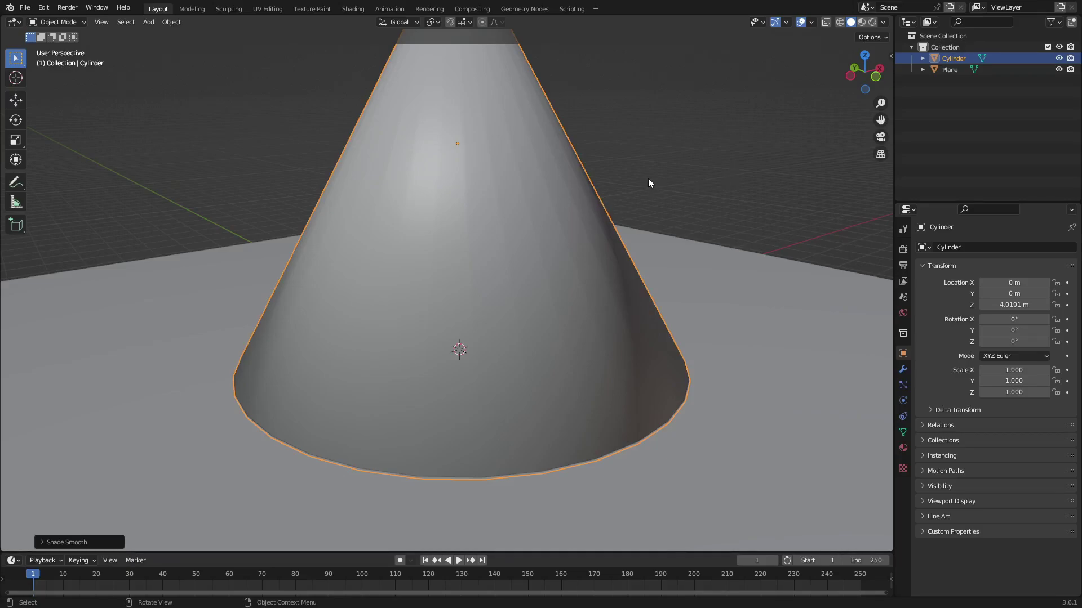
- Create a new material on the cone and name it 'light'
{"action": "left_click", "coordinate": [903, 449]}
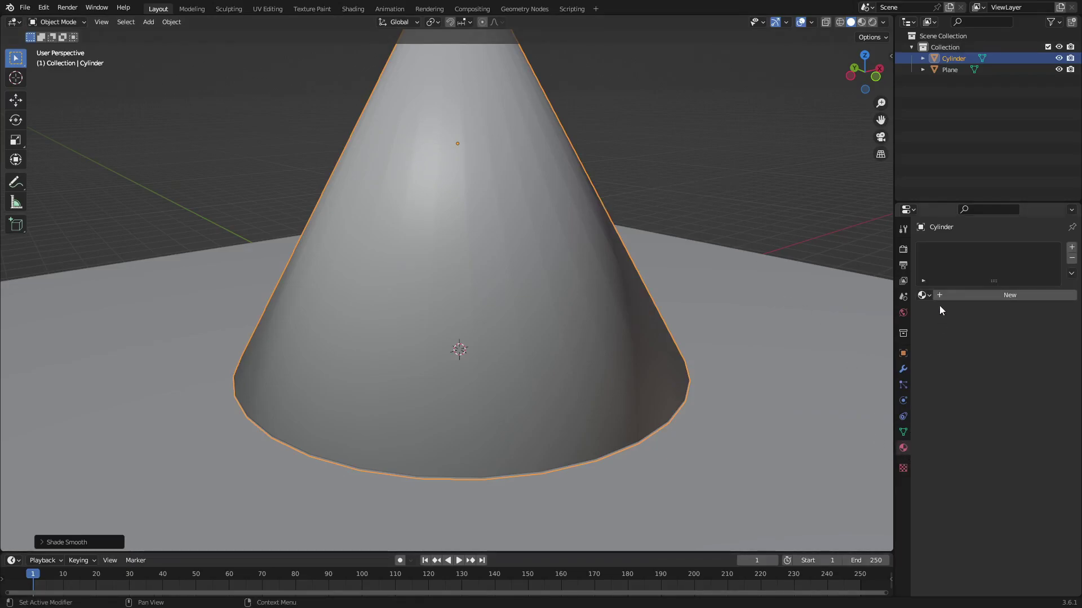
{"action": "left_click", "coordinate": [962, 296]}
{"action": "double_click", "coordinate": [963, 294]}
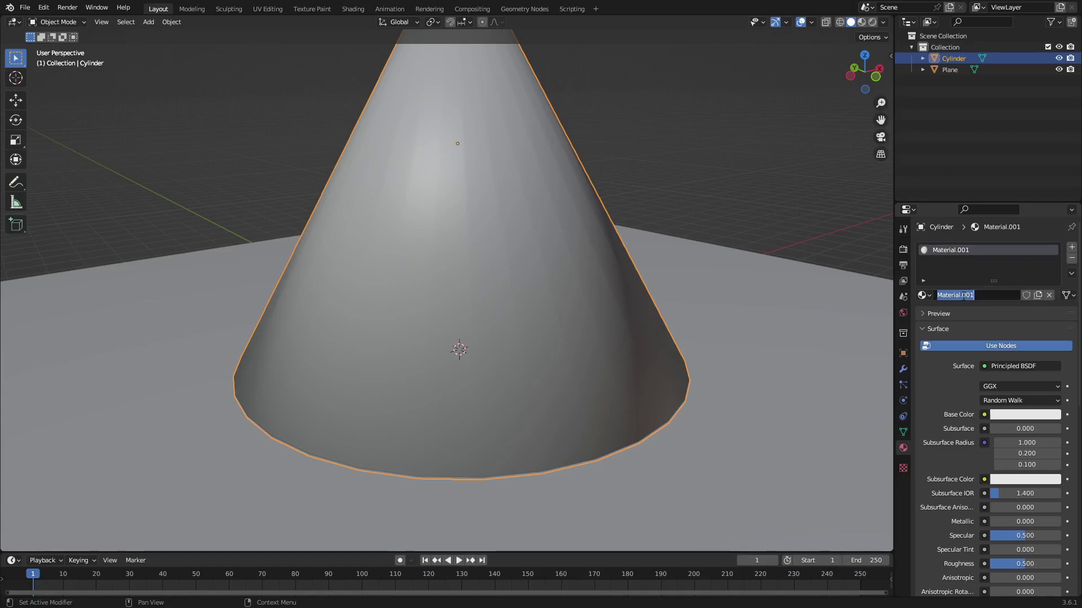
{"action": "type", "text": "light"}
{"action": "key", "text": "Return"}
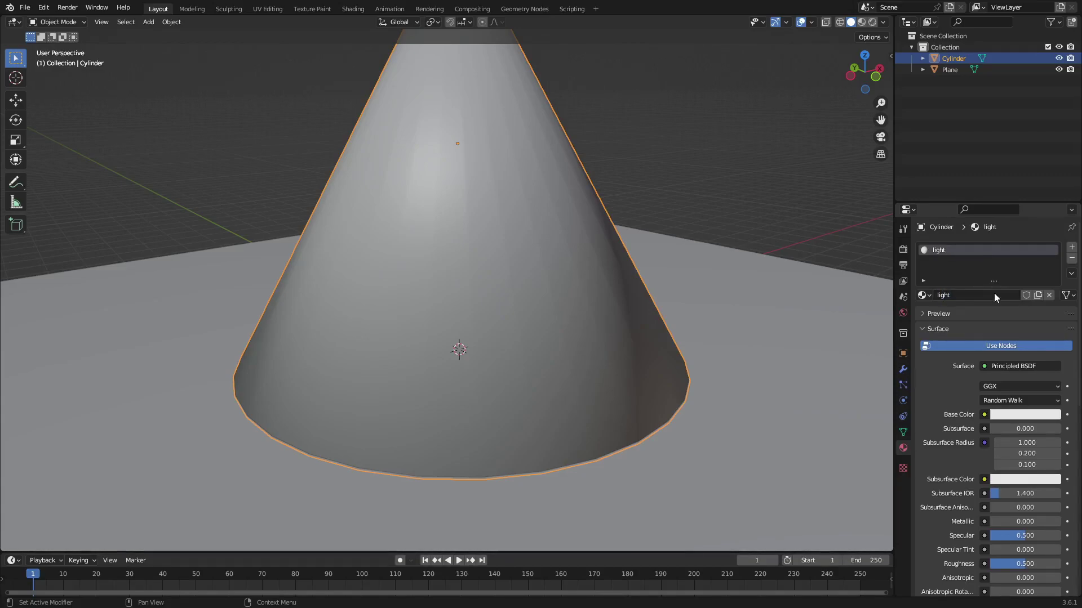
{"action": "scroll", "coordinate": [938, 420], "scroll_direction": "down", "scroll_amount": 5}
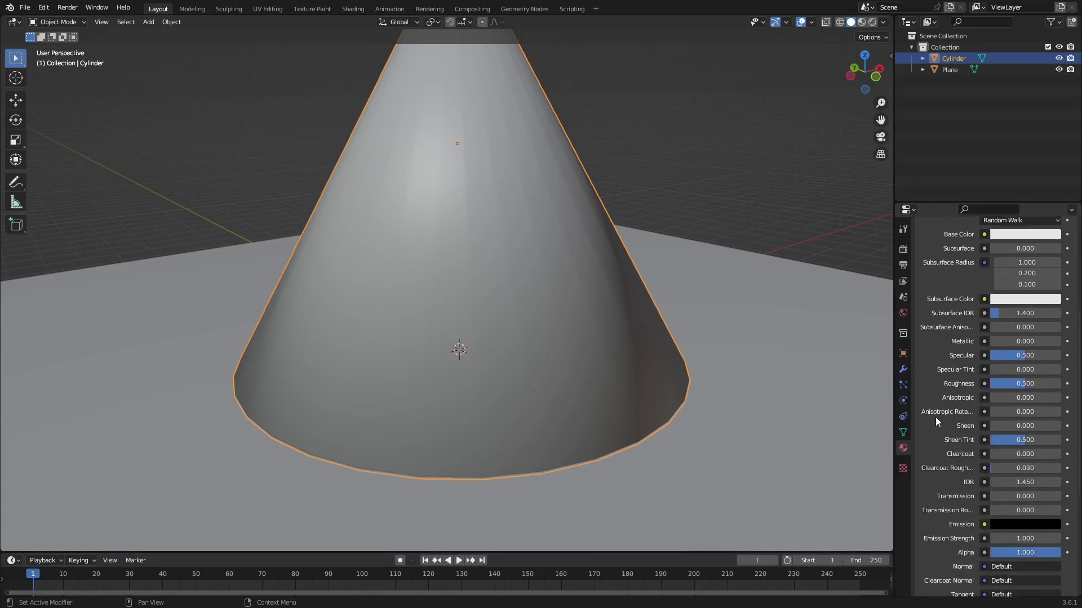
{"action": "scroll", "coordinate": [934, 411], "scroll_direction": "down", "scroll_amount": 3}
{"action": "scroll", "coordinate": [934, 409], "scroll_direction": "down", "scroll_amount": 2}
{"action": "scroll", "coordinate": [934, 408], "scroll_direction": "down", "scroll_amount": 2}
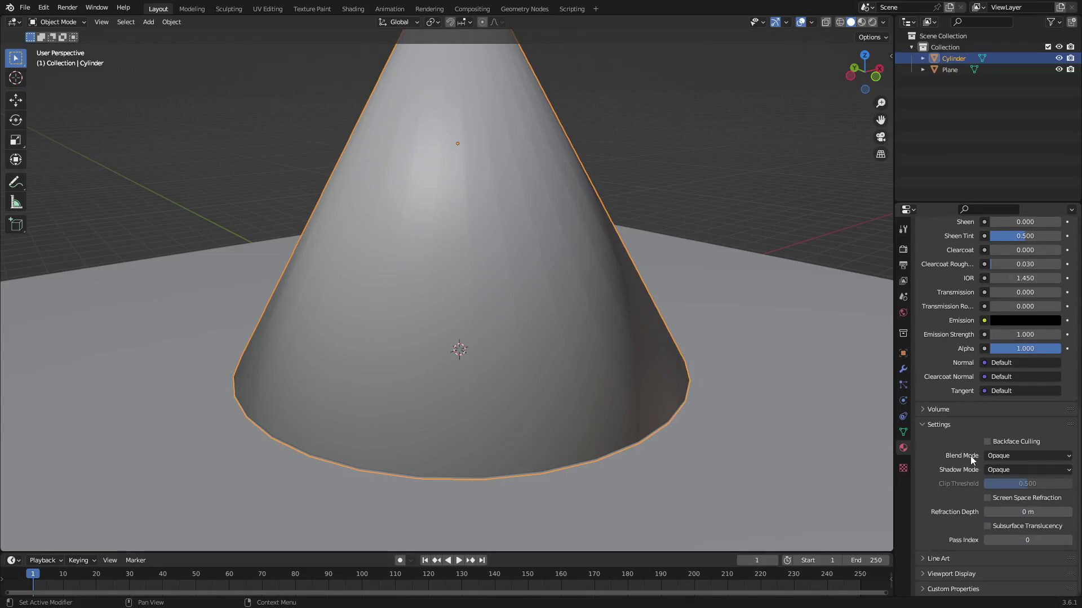
- Set the light material's Shadow Mode to None and Blend Mode to Alpha Blend
{"action": "left_click", "coordinate": [1027, 468]}
{"action": "left_click", "coordinate": [1020, 456]}
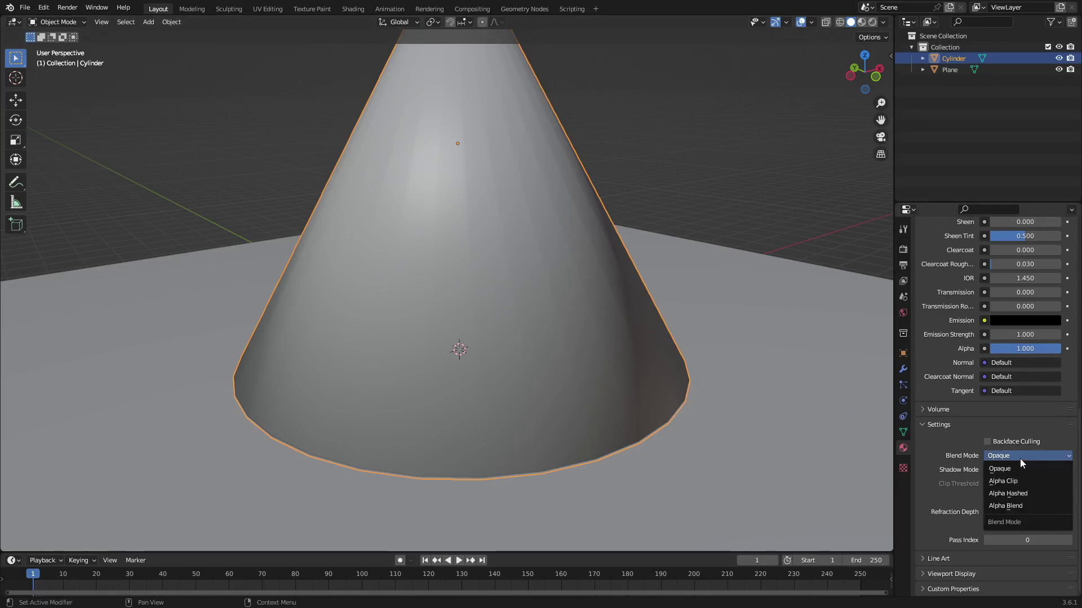
{"action": "left_click", "coordinate": [1028, 505]}
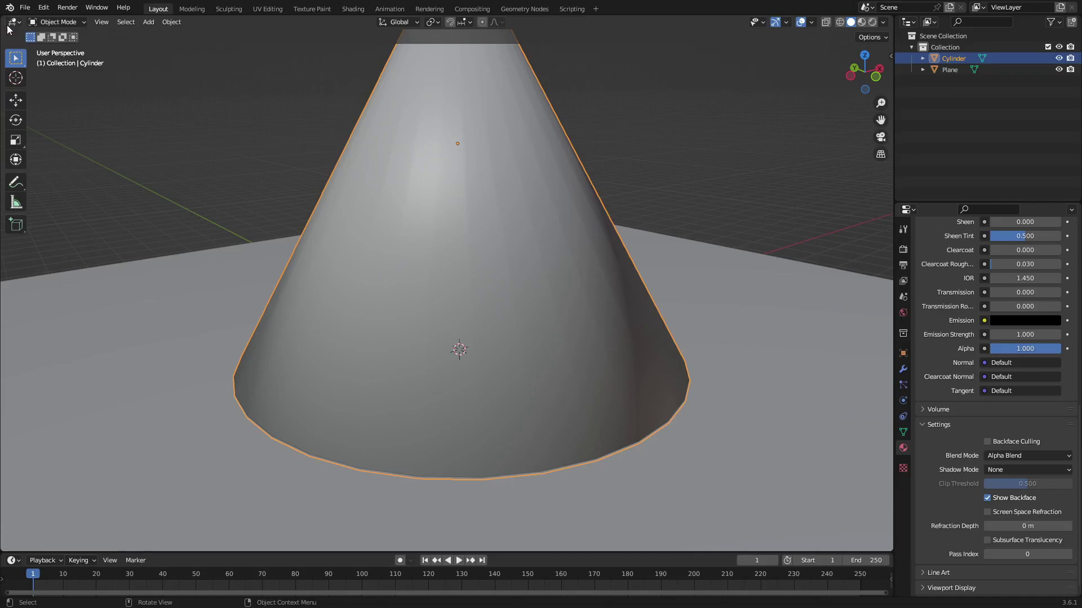
- Split the viewport in two and make the right area a Shader Editor without its sidebar
{"action": "left_click_drag", "start_coordinate": [8, 26], "coordinate": [464, 47]}
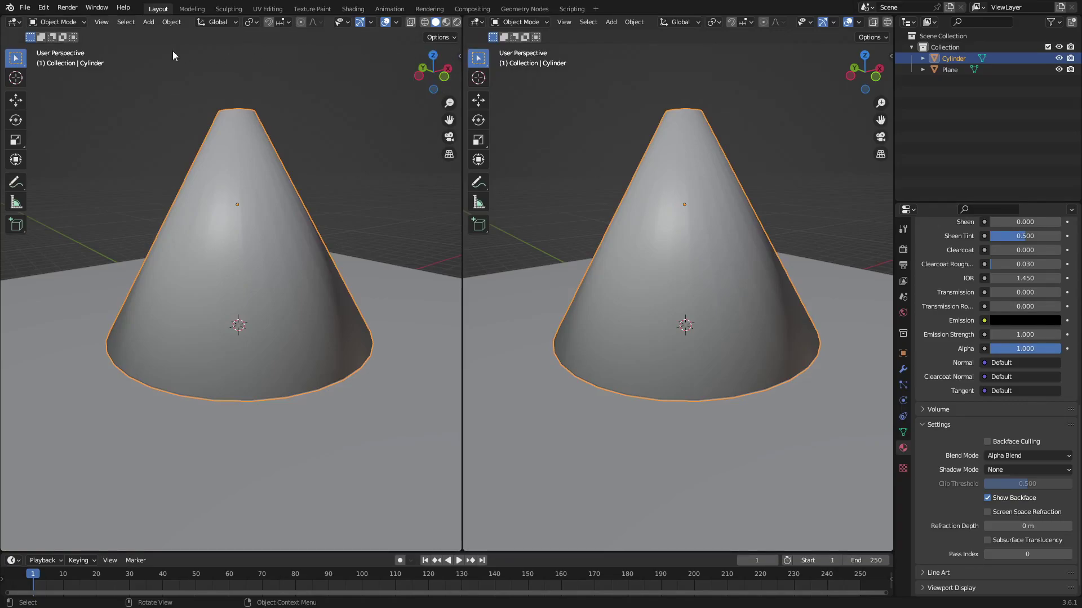
{"action": "left_click", "coordinate": [476, 23]}
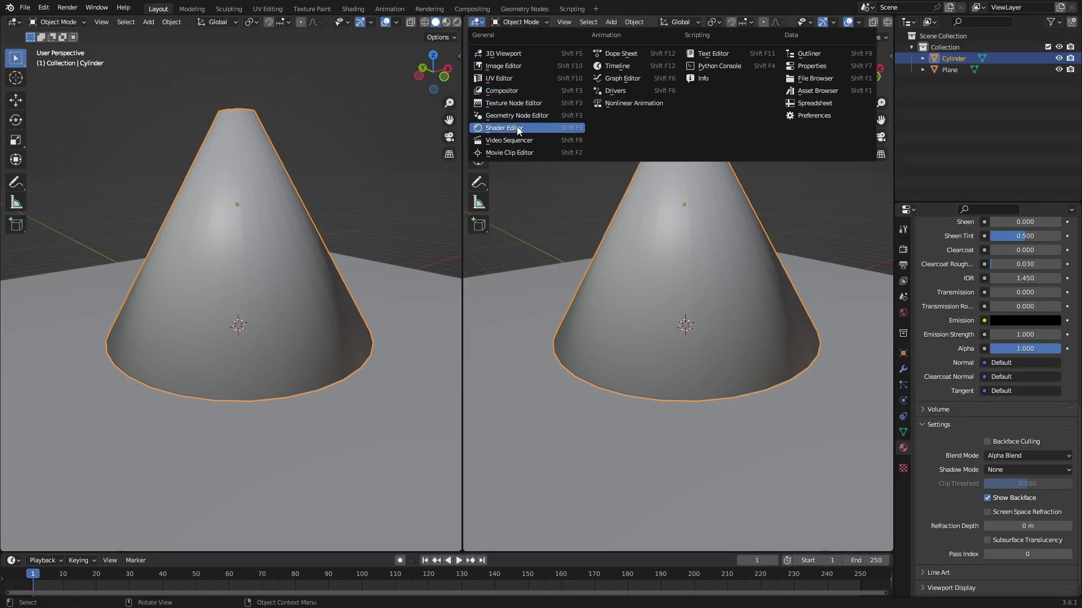
{"action": "left_click", "coordinate": [503, 53]}
{"action": "left_click", "coordinate": [476, 23]}
{"action": "left_click", "coordinate": [517, 128]}
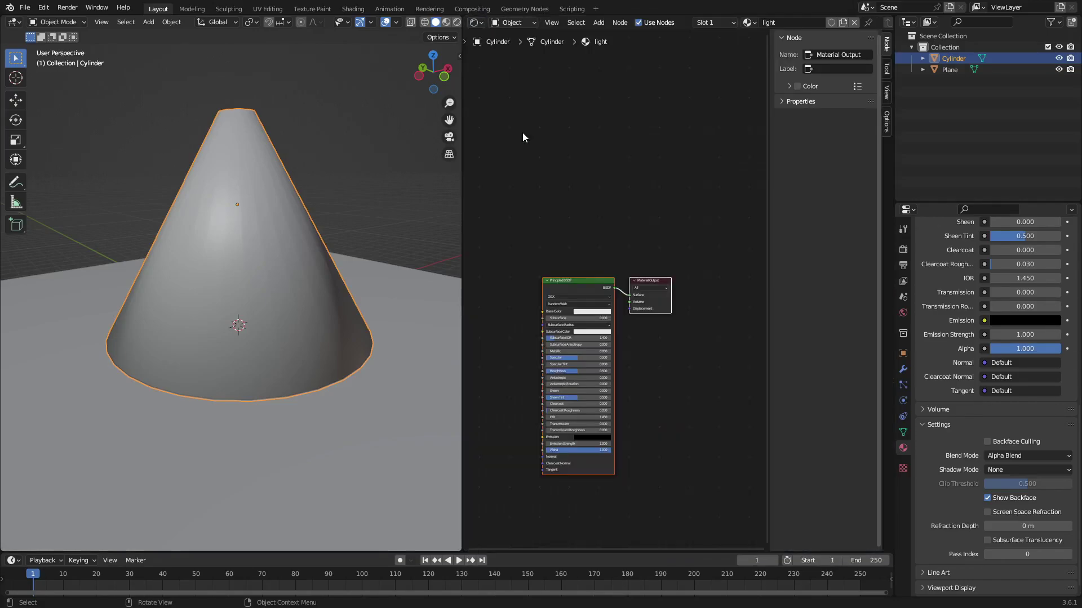
{"action": "middle_click_drag", "start_coordinate": [586, 222], "coordinate": [623, 162]}
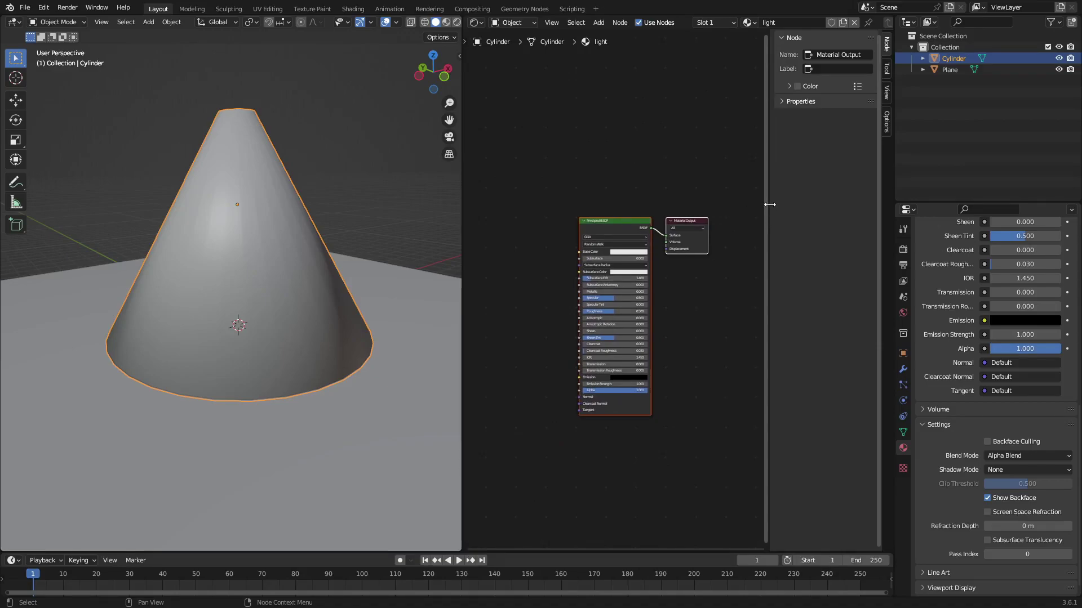
{"action": "left_click_drag", "start_coordinate": [769, 204], "coordinate": [845, 204]}
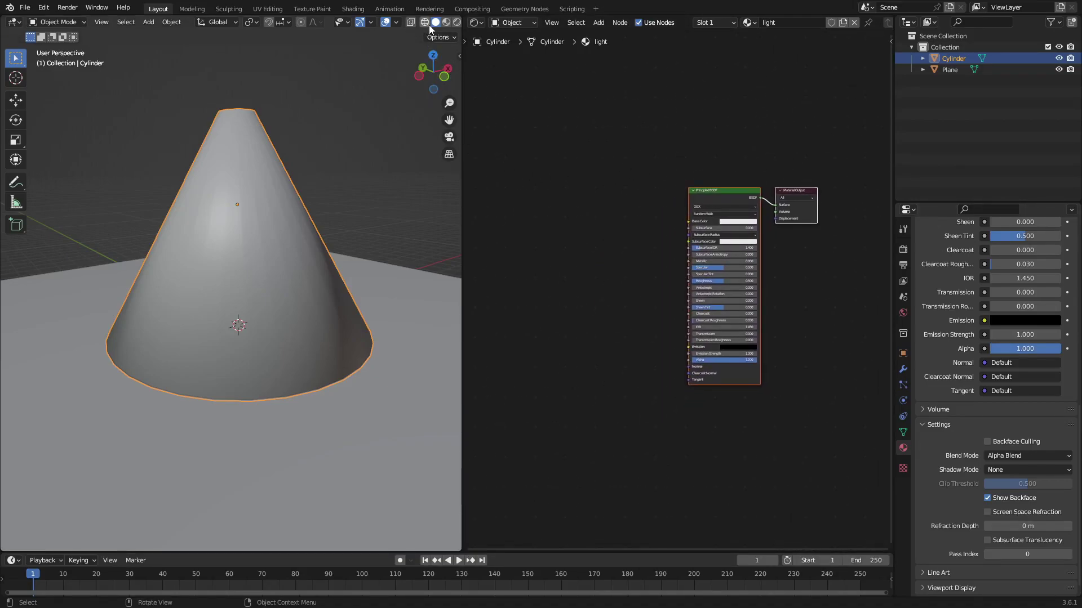
{"action": "mouse_move", "coordinate": [392, 76]}
{"action": "middle_mouse_down"}
{"action": "mouse_move", "coordinate": [322, 150]}
{"action": "mouse_move", "coordinate": [294, 152]}
{"action": "middle_mouse_up"}
{"action": "scroll", "coordinate": [300, 148], "scroll_direction": "up", "scroll_amount": 3}
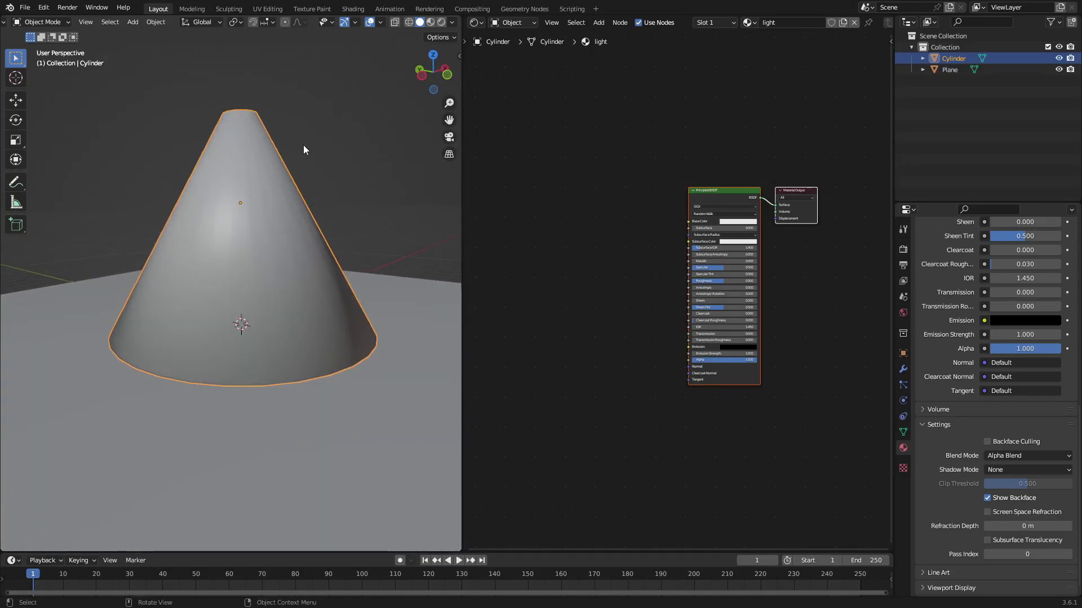
- Switch viewport shading to Rendered and reselect the cone after orbiting around it
{"action": "left_click", "coordinate": [440, 23]}
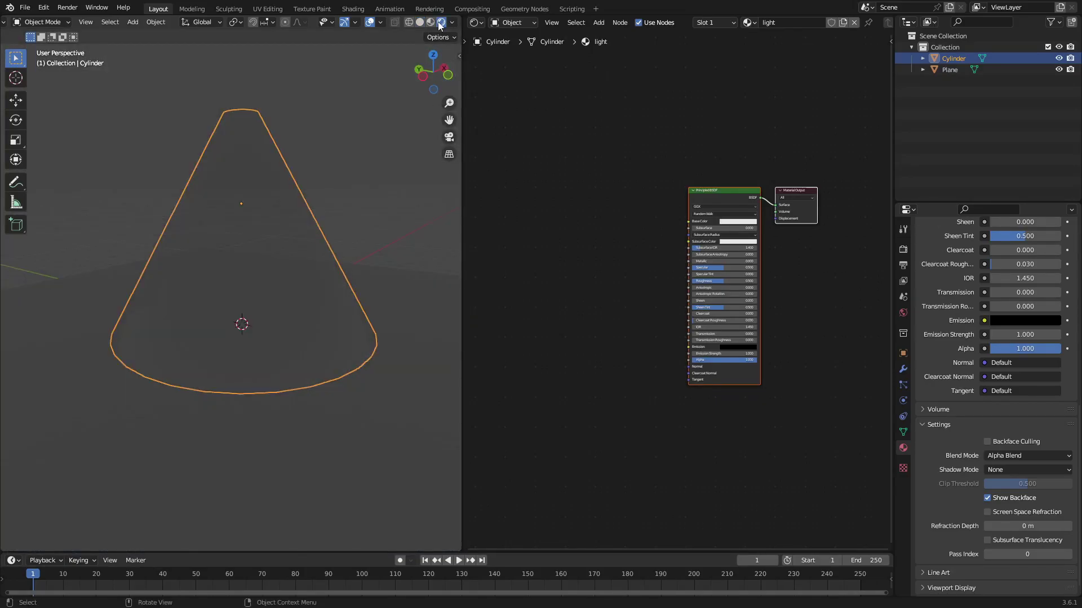
{"action": "left_click", "coordinate": [374, 278]}
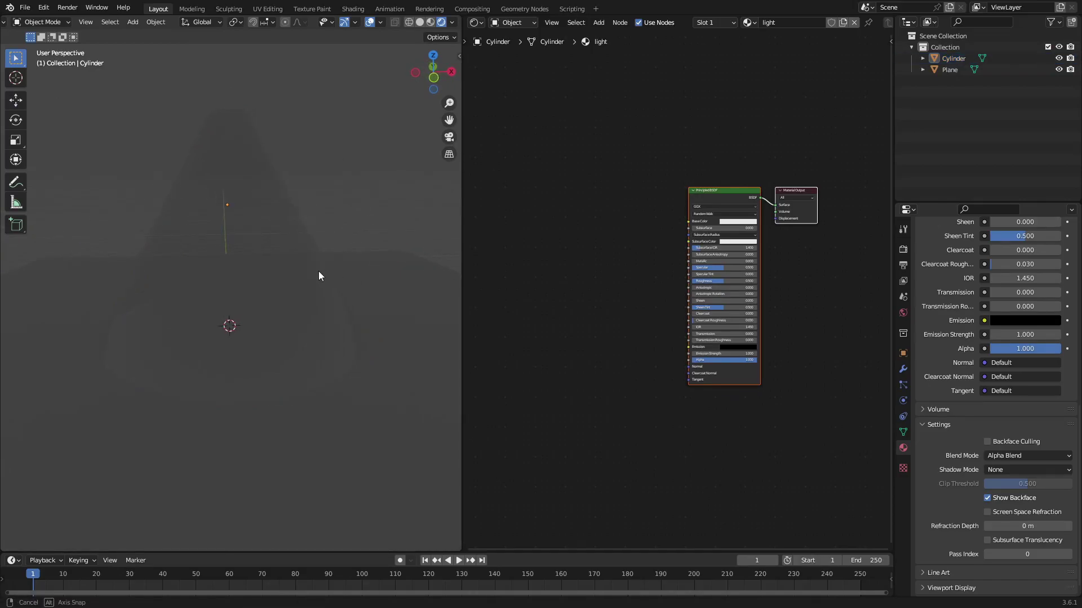
{"action": "mouse_move", "coordinate": [374, 275]}
{"action": "middle_mouse_down"}
{"action": "mouse_move", "coordinate": [290, 274]}
{"action": "mouse_move", "coordinate": [314, 249]}
{"action": "middle_mouse_up"}
{"action": "left_click", "coordinate": [345, 261]}
{"action": "left_click", "coordinate": [314, 248]}
{"action": "mouse_move", "coordinate": [346, 215]}
{"action": "middle_mouse_down"}
{"action": "mouse_move", "coordinate": [434, 230]}
{"action": "mouse_move", "coordinate": [338, 221]}
{"action": "middle_mouse_up"}
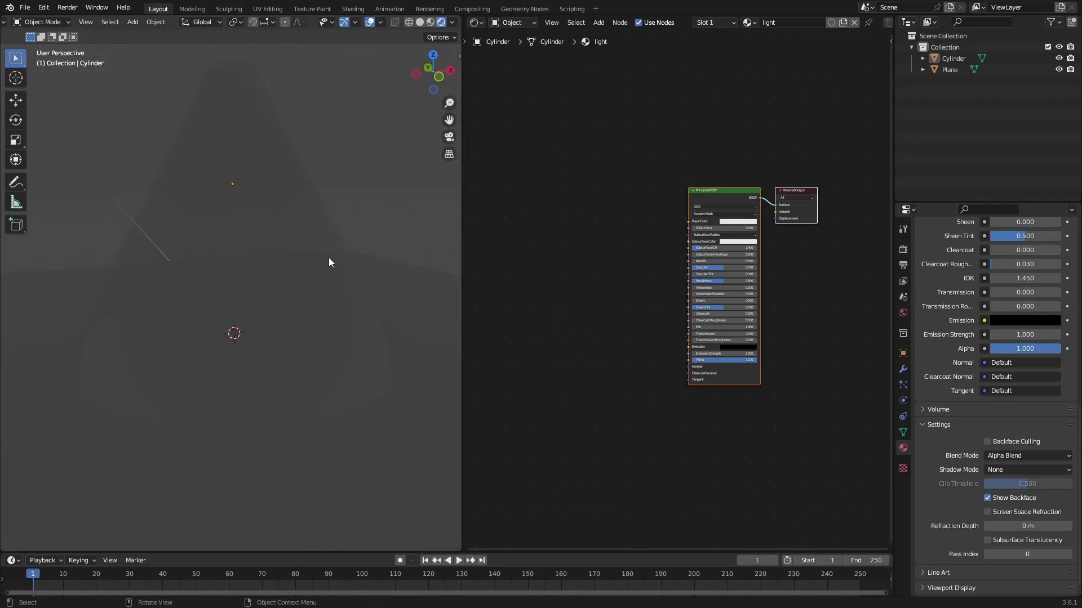
{"action": "left_click", "coordinate": [329, 258]}
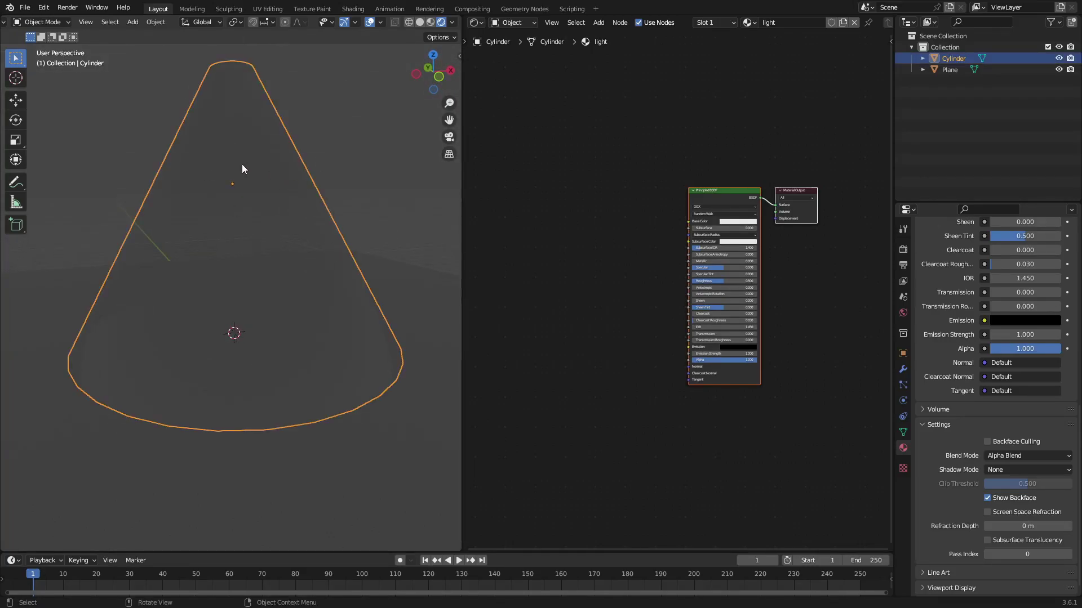
{"action": "scroll", "coordinate": [654, 208], "scroll_direction": "up", "scroll_amount": 2}
- Replace the Principled BSDF with a Mix Shader linked to the Material Output Surface
{"action": "left_click", "coordinate": [697, 174]}
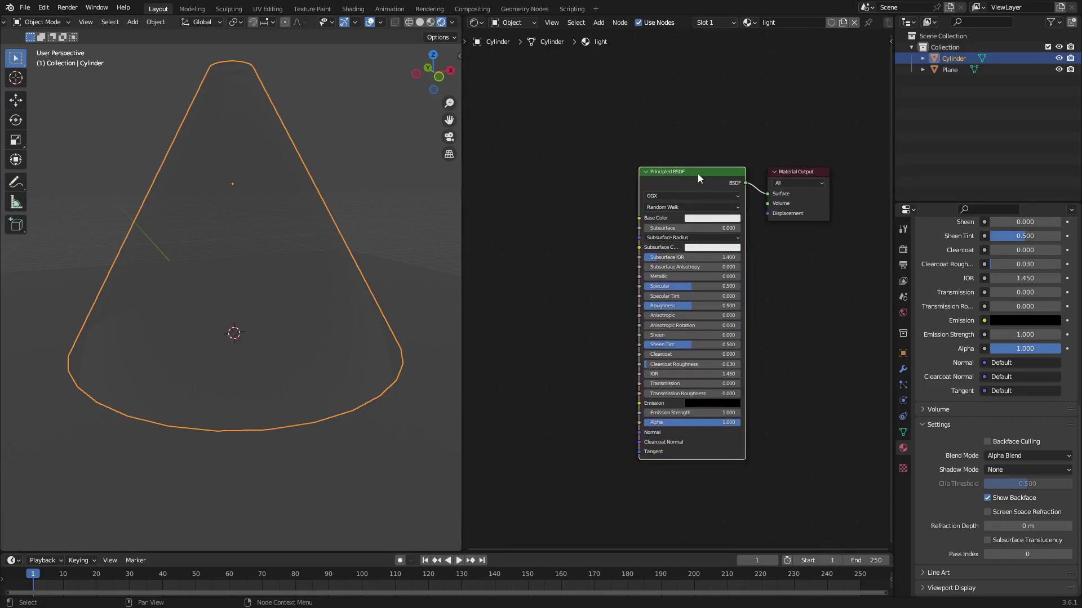
{"action": "scroll", "coordinate": [691, 173], "scroll_direction": "down", "scroll_amount": 1}
{"action": "key", "text": "x"}
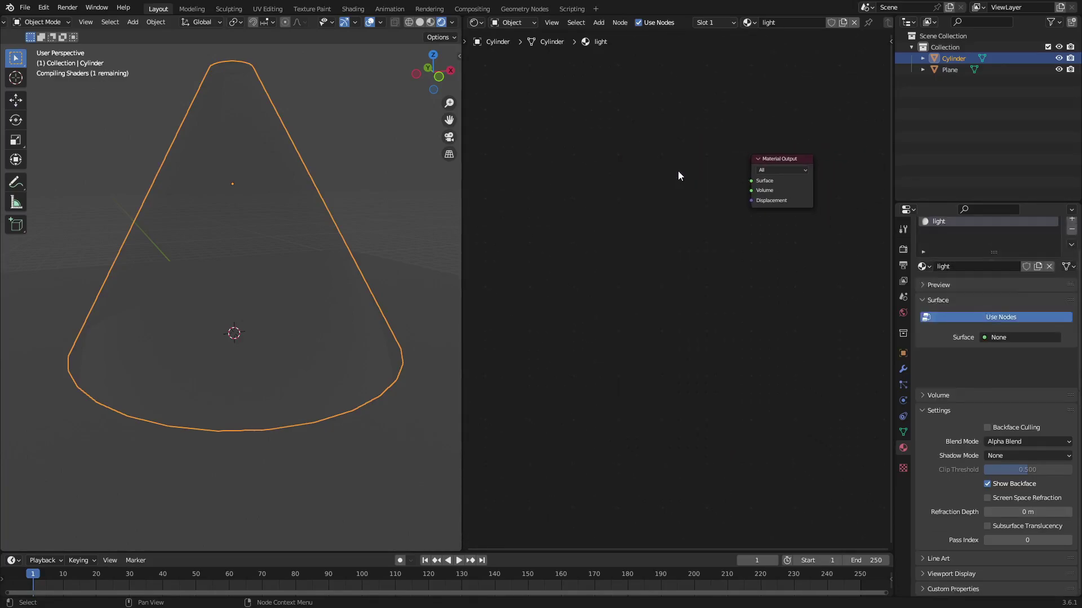
{"action": "key", "text": "shift+a"}
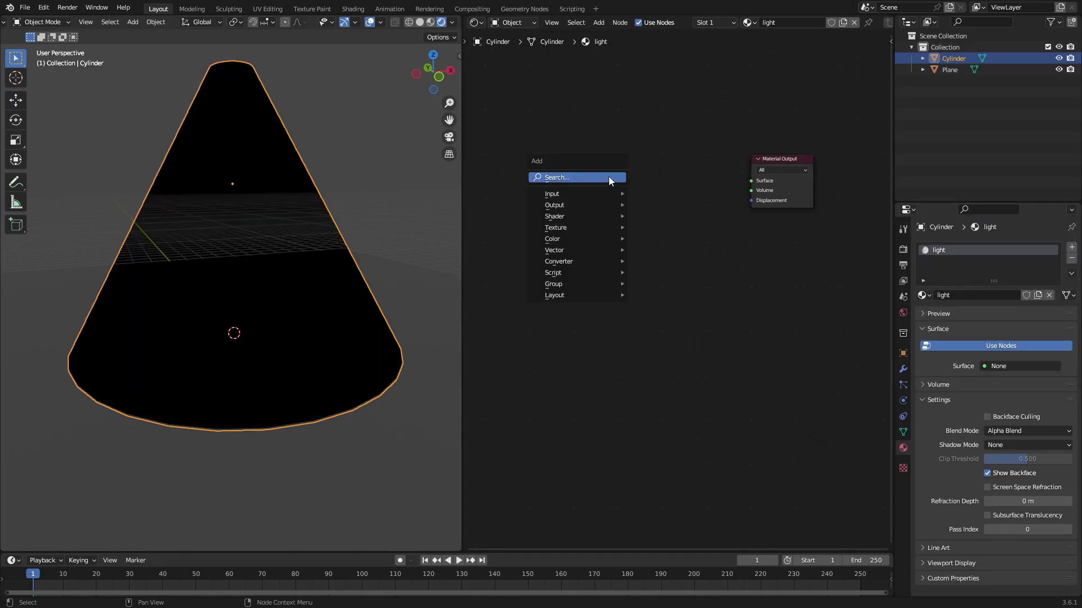
{"action": "left_click", "coordinate": [609, 176]}
{"action": "type", "text": "mix"}
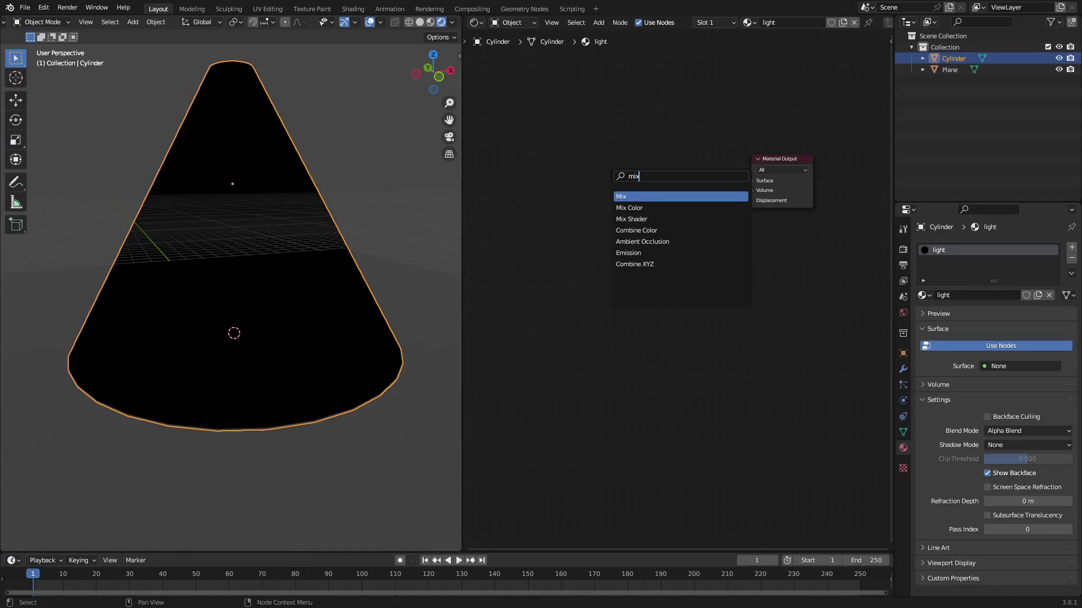
{"action": "key", "text": "Down"}
{"action": "key", "text": "Down"}
{"action": "key", "text": "Return"}
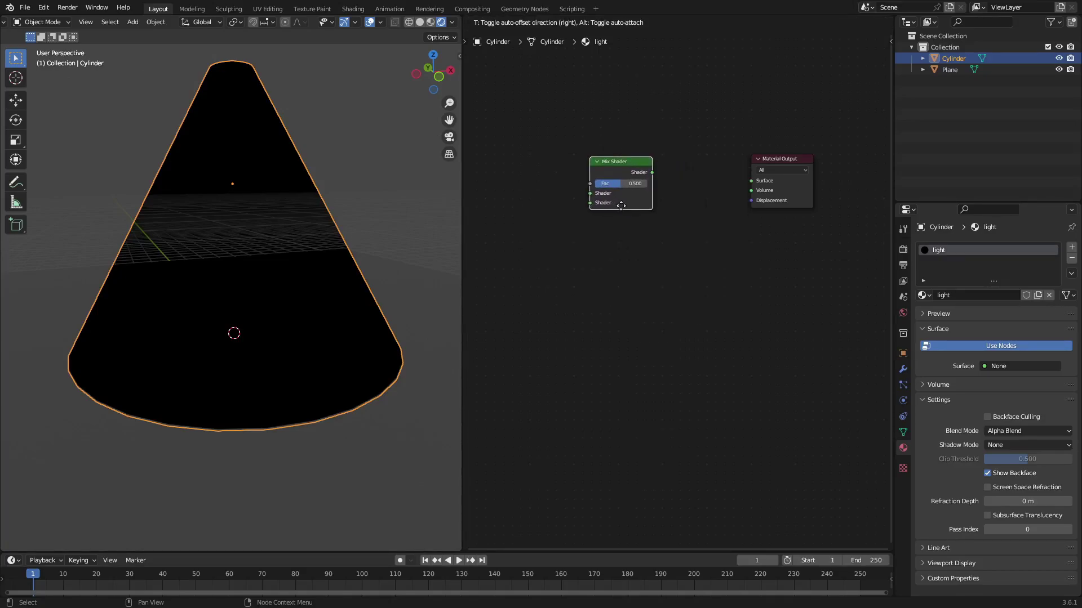
{"action": "left_click", "coordinate": [649, 170]}
{"action": "left_click_drag", "start_coordinate": [648, 172], "coordinate": [750, 181]}
{"action": "middle_click_drag", "start_coordinate": [621, 174], "coordinate": [700, 192]}
- Add an Emission node via the node search
{"action": "key", "text": "shift+a"}
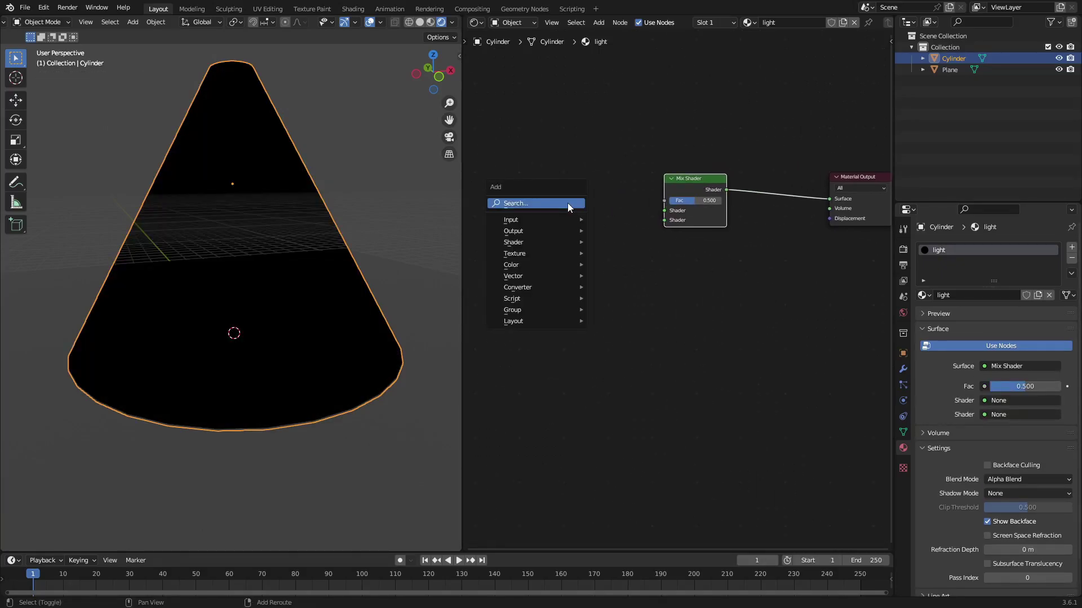
{"action": "left_click", "coordinate": [697, 105]}
{"action": "left_click", "coordinate": [598, 23]}
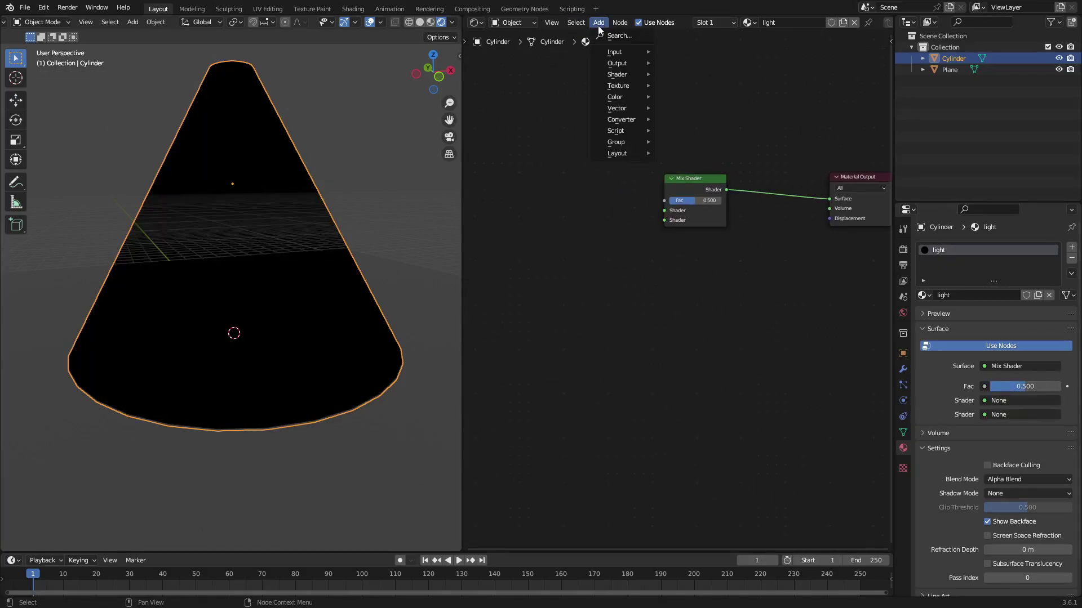
{"action": "key", "text": "shift+a"}
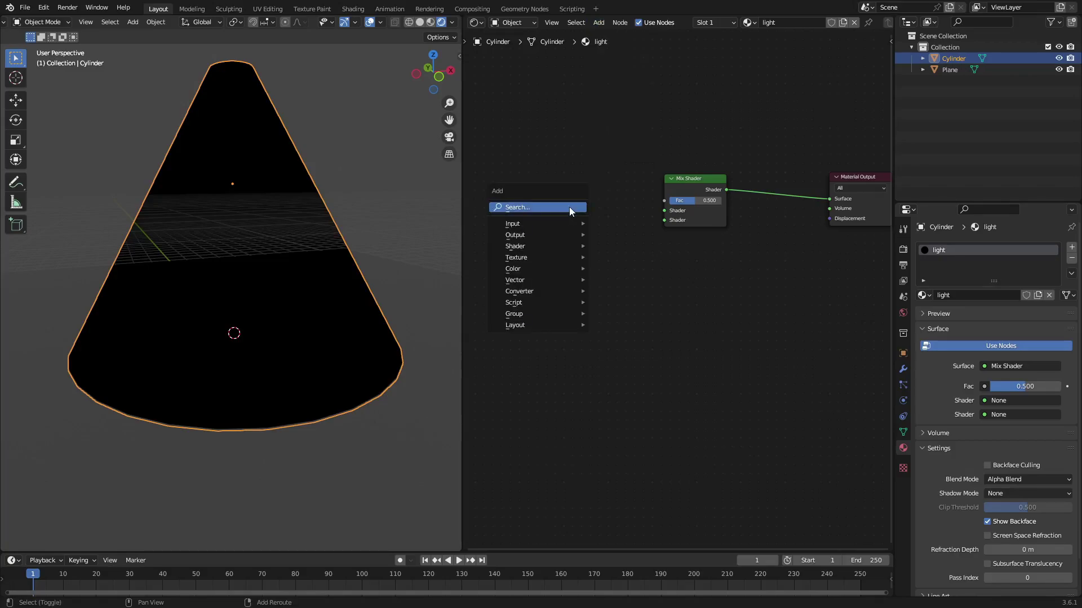
{"action": "left_click", "coordinate": [543, 212]}
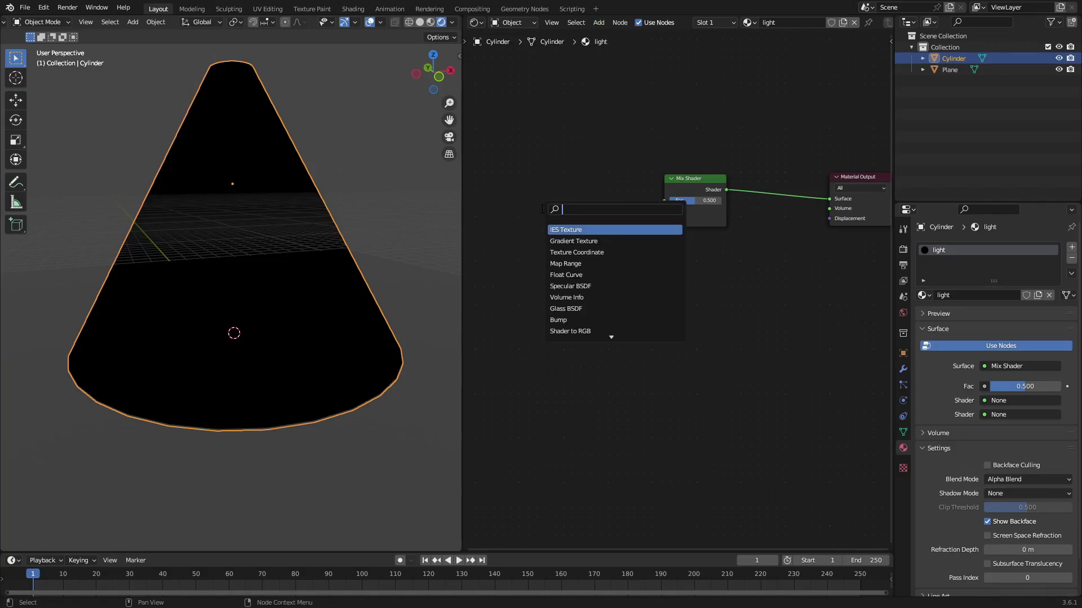
{"action": "type", "text": "emis"}
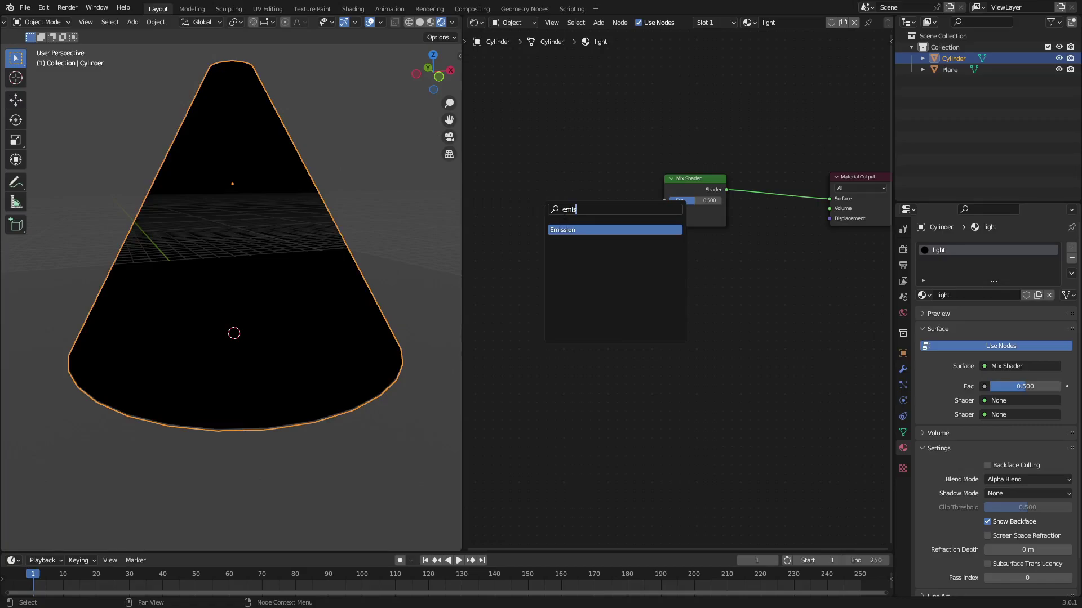
{"action": "key", "text": "Return"}
{"action": "right_click", "coordinate": [580, 251]}
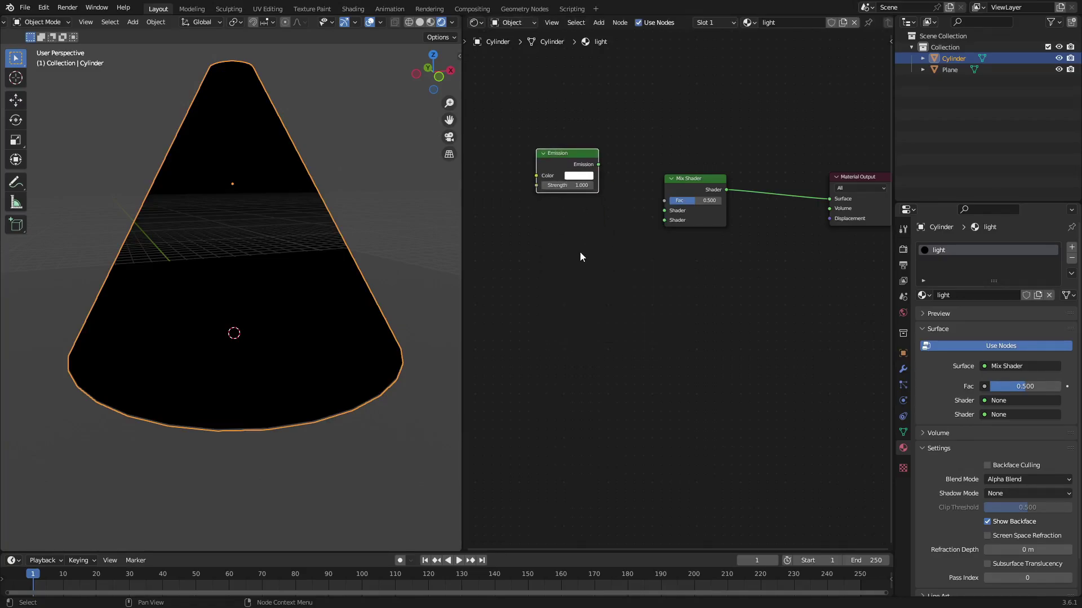
- Add a Transparent BSDF node below the Emission node
{"action": "key", "text": "shift+a"}
{"action": "left_click", "coordinate": [573, 212]}
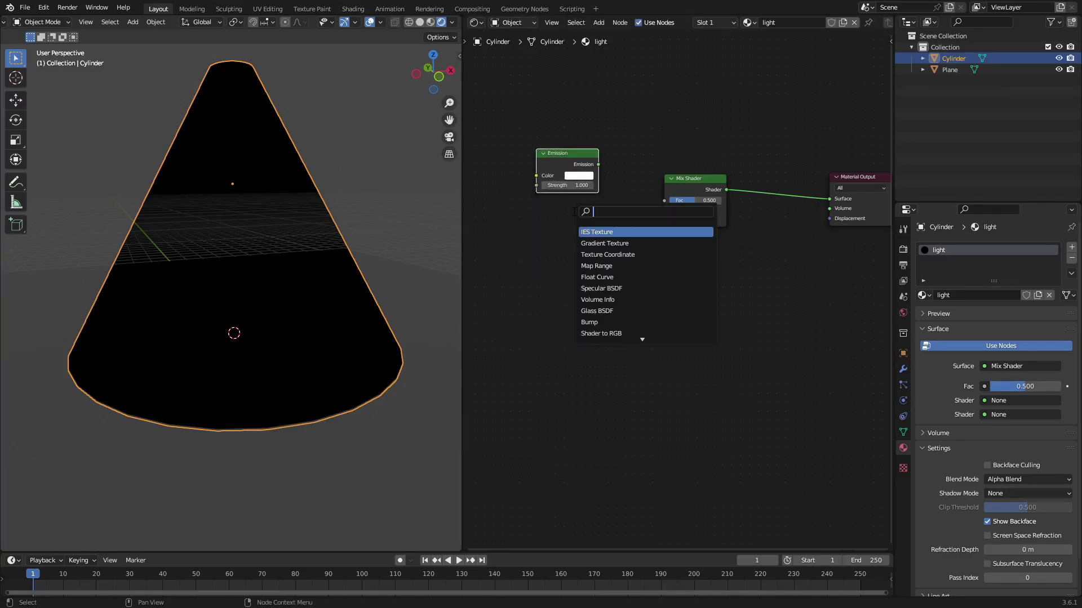
{"action": "type", "text": "trasn"}
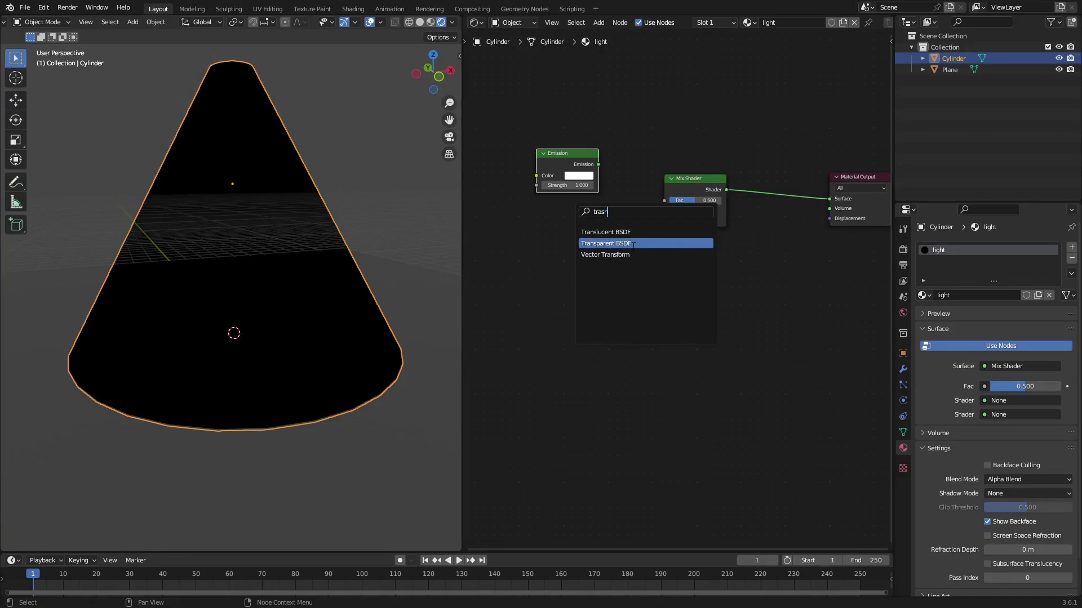
{"action": "left_click", "coordinate": [629, 243]}
{"action": "key", "text": "shift+a"}
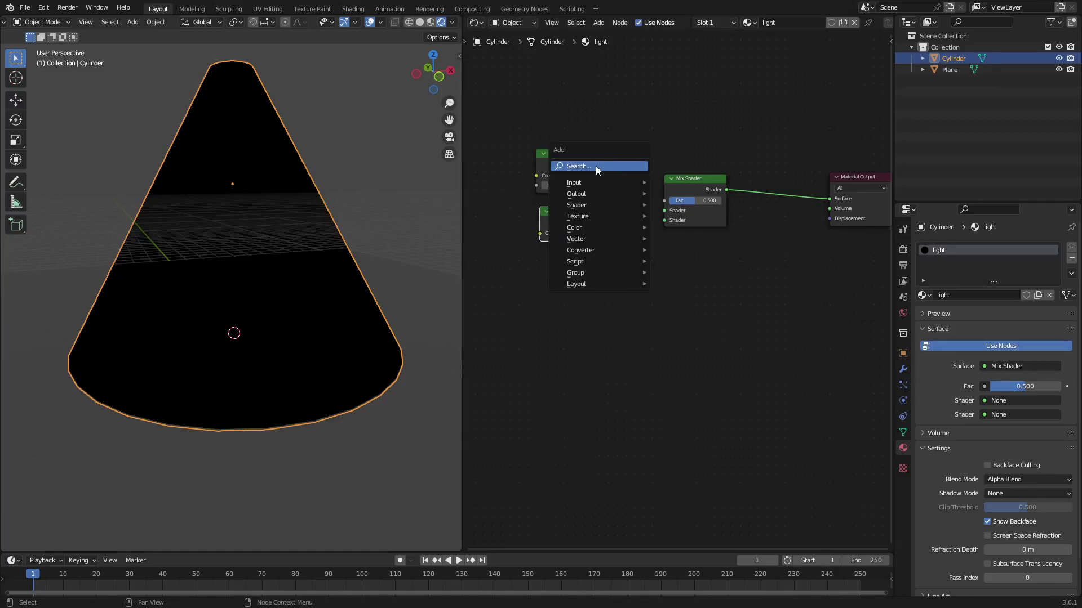
{"action": "left_click", "coordinate": [600, 23]}
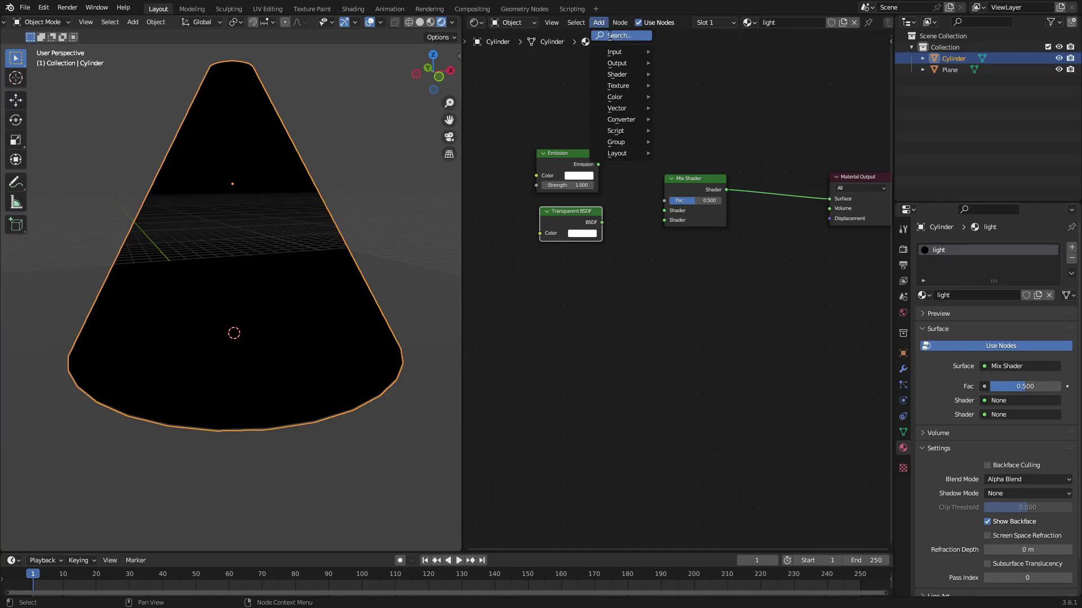
{"action": "type", "text": "trasn"}
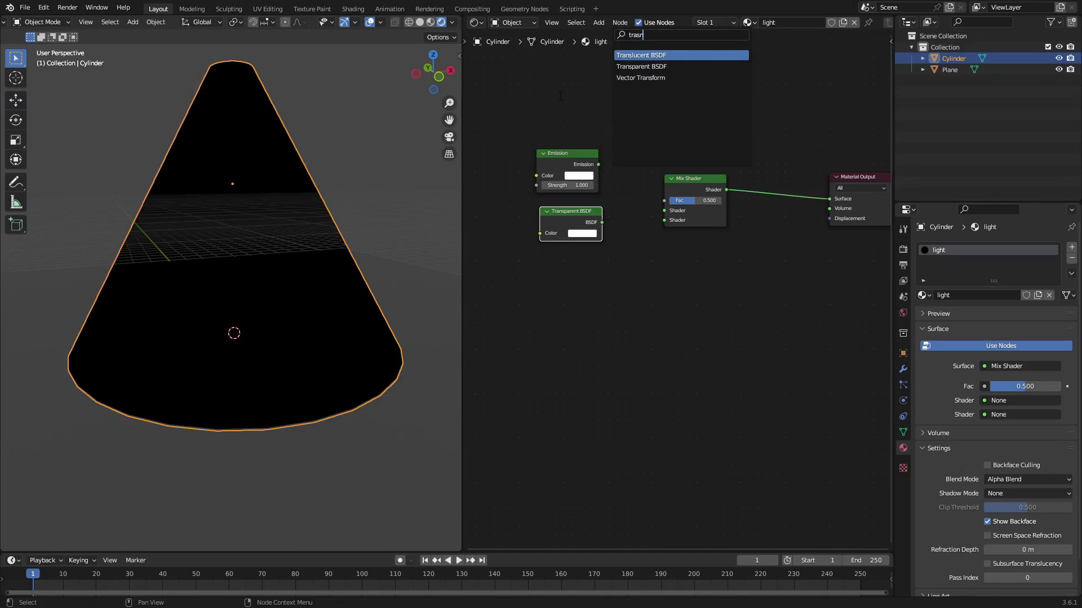
{"action": "key", "text": "Escape"}
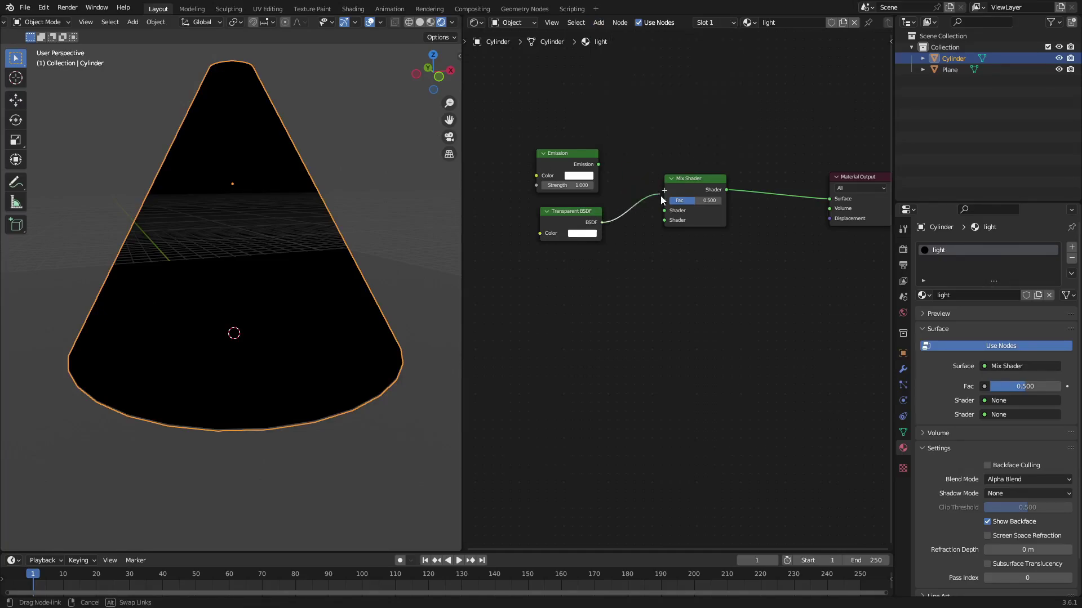
- Connect Transparent BSDF and Emission to the Mix Shader's two shader inputs
{"action": "left_click_drag", "start_coordinate": [601, 221], "coordinate": [665, 220]}
{"action": "left_click_drag", "start_coordinate": [599, 163], "coordinate": [666, 209]}
{"action": "middle_click_drag", "start_coordinate": [786, 197], "coordinate": [791, 214]}
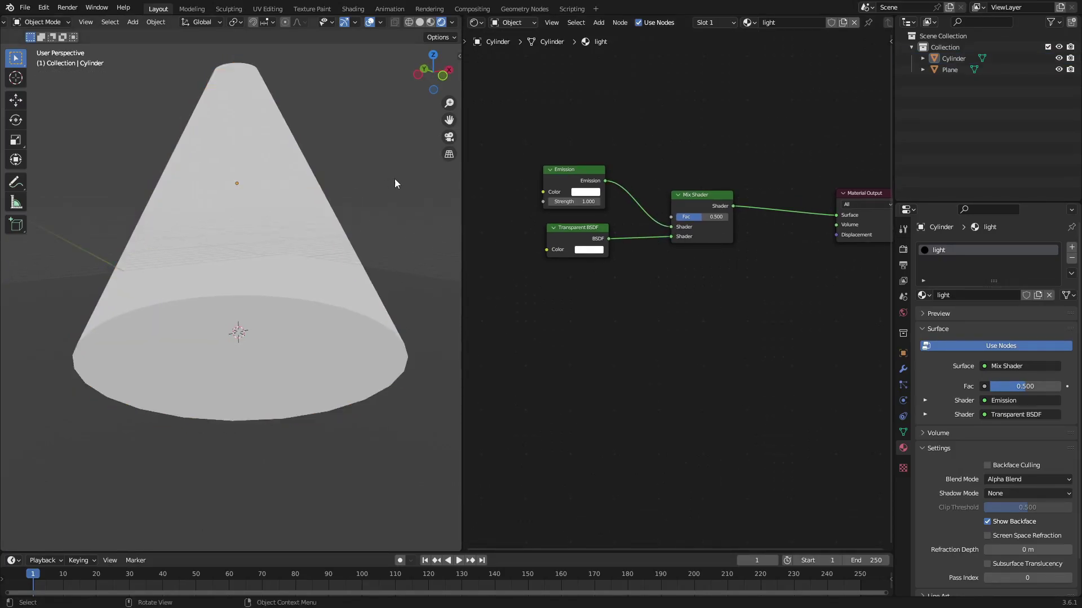
{"action": "mouse_move", "coordinate": [410, 299]}
{"action": "middle_mouse_down"}
{"action": "mouse_move", "coordinate": [259, 170]}
{"action": "mouse_move", "coordinate": [316, 140]}
{"action": "mouse_move", "coordinate": [195, 178]}
{"action": "middle_mouse_up"}
{"action": "mouse_move", "coordinate": [303, 184]}
{"action": "middle_mouse_down"}
{"action": "mouse_move", "coordinate": [364, 292]}
{"action": "mouse_move", "coordinate": [434, 251]}
{"action": "middle_mouse_up"}
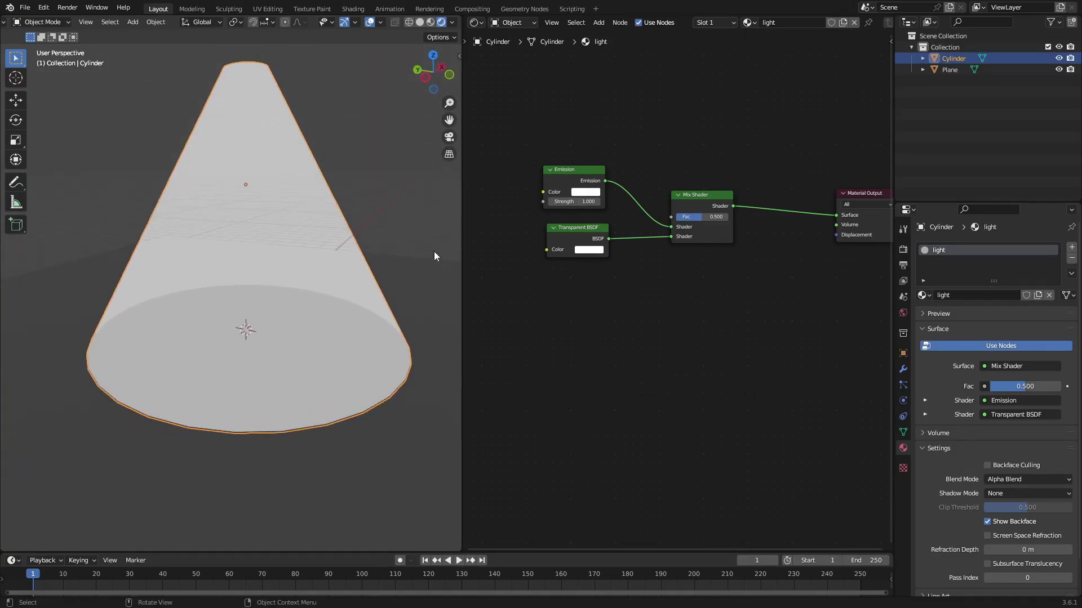
- Set the Emission colour to a light green
{"action": "left_click", "coordinate": [589, 195]}
{"action": "left_click", "coordinate": [585, 81]}
{"action": "left_click_drag", "start_coordinate": [586, 83], "coordinate": [591, 88]}
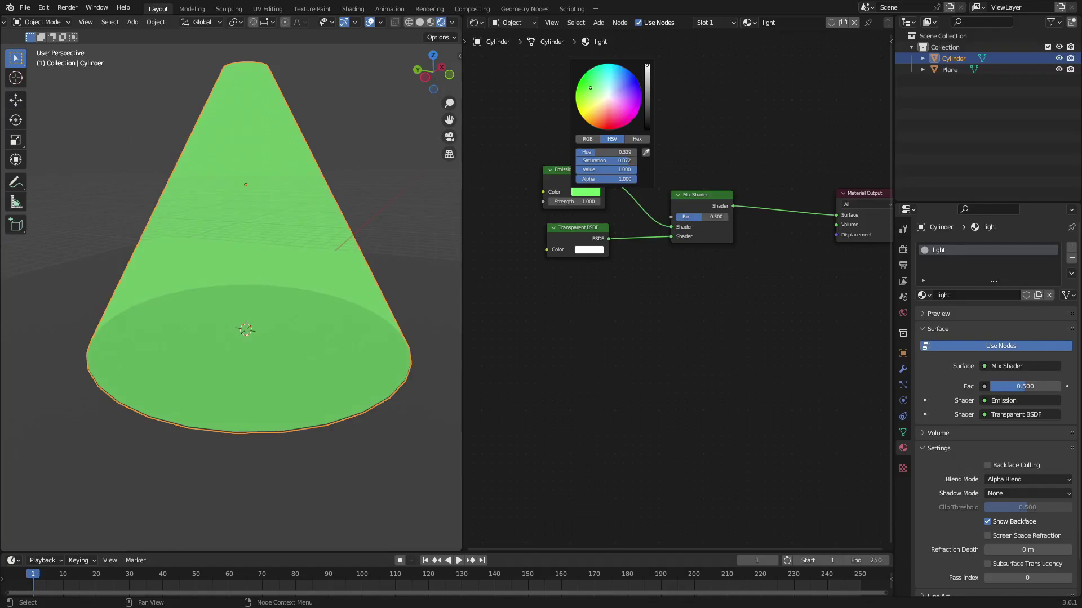
{"action": "left_click", "coordinate": [333, 165]}
{"action": "mouse_move", "coordinate": [335, 163]}
{"action": "middle_mouse_down"}
{"action": "mouse_move", "coordinate": [355, 153]}
{"action": "mouse_move", "coordinate": [406, 266]}
{"action": "middle_mouse_up"}
- Give the plane a new material with a black Base Color
{"action": "left_click", "coordinate": [302, 249]}
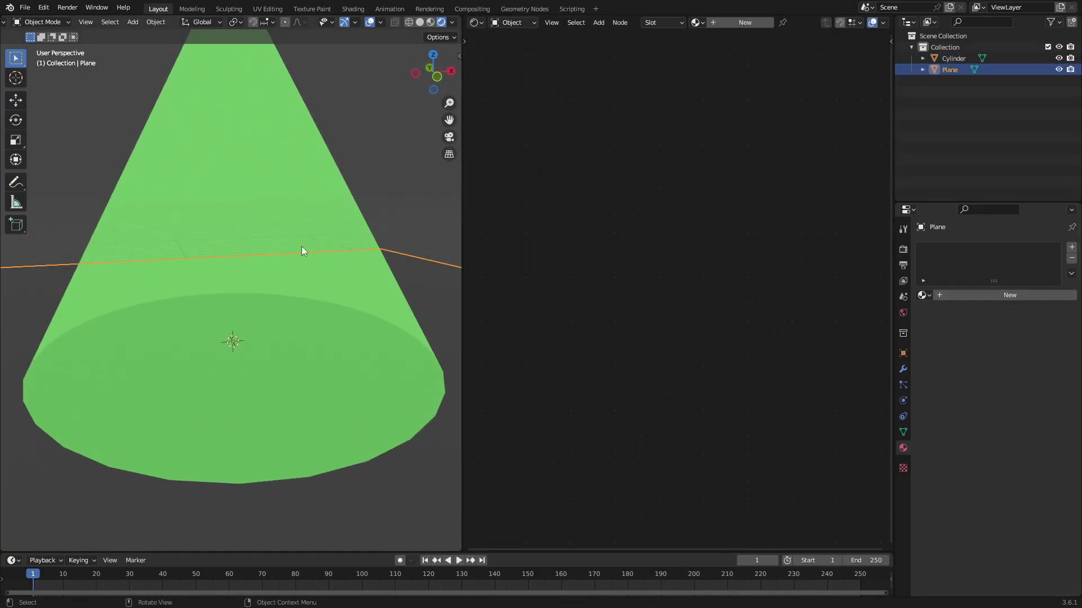
{"action": "scroll", "coordinate": [301, 287], "scroll_direction": "down", "scroll_amount": 3}
{"action": "left_click", "coordinate": [997, 295]}
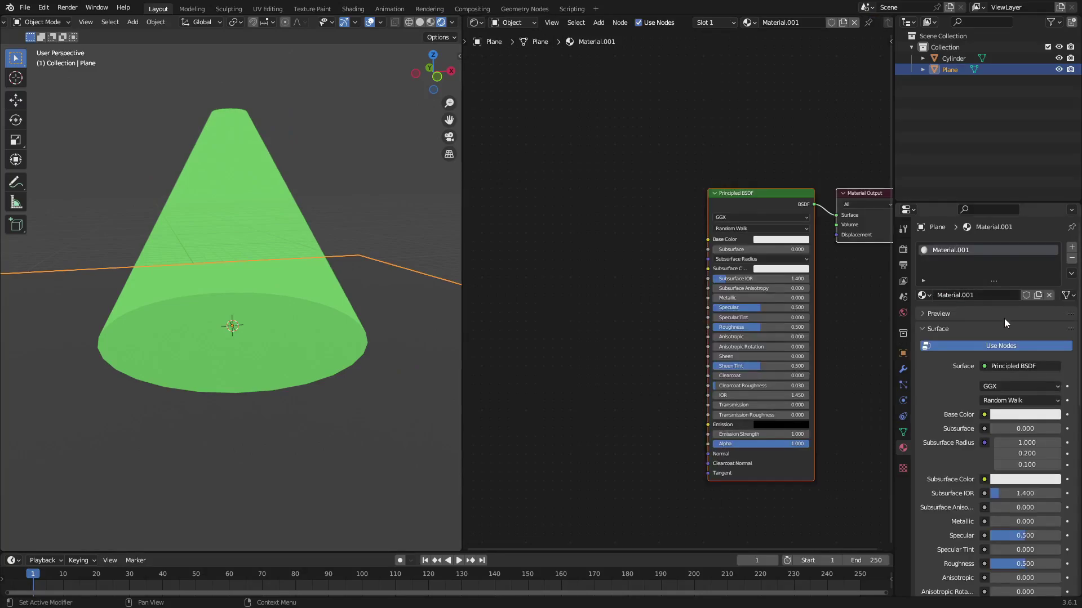
{"action": "left_click", "coordinate": [1015, 417]}
{"action": "left_click_drag", "start_coordinate": [1054, 324], "coordinate": [1051, 320]}
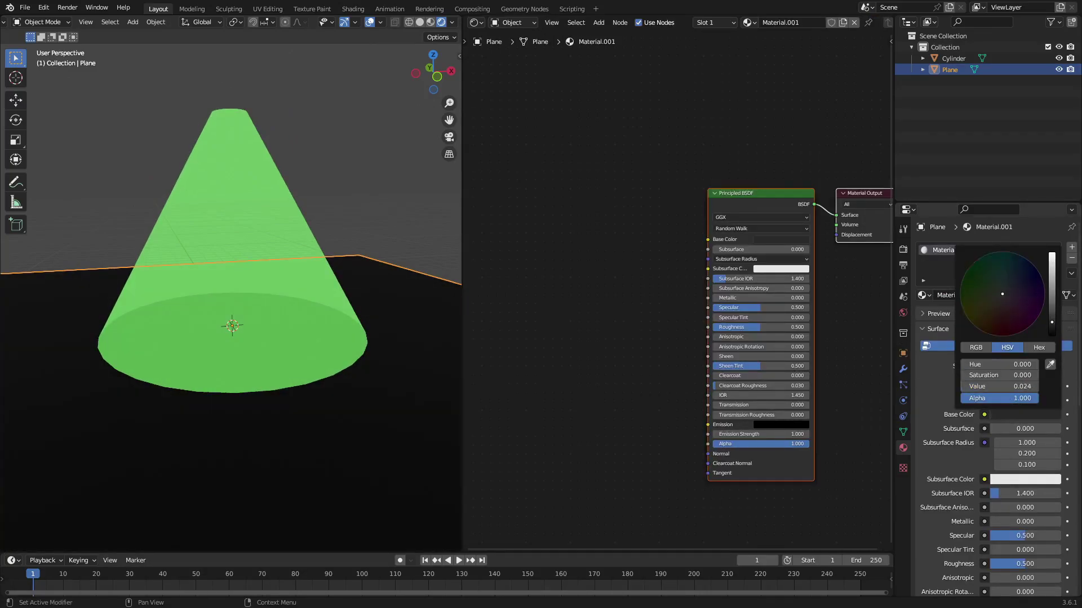
- Reselect the cone and set its Mix Shader factor to 0 for full green emission
{"action": "left_click", "coordinate": [293, 229]}
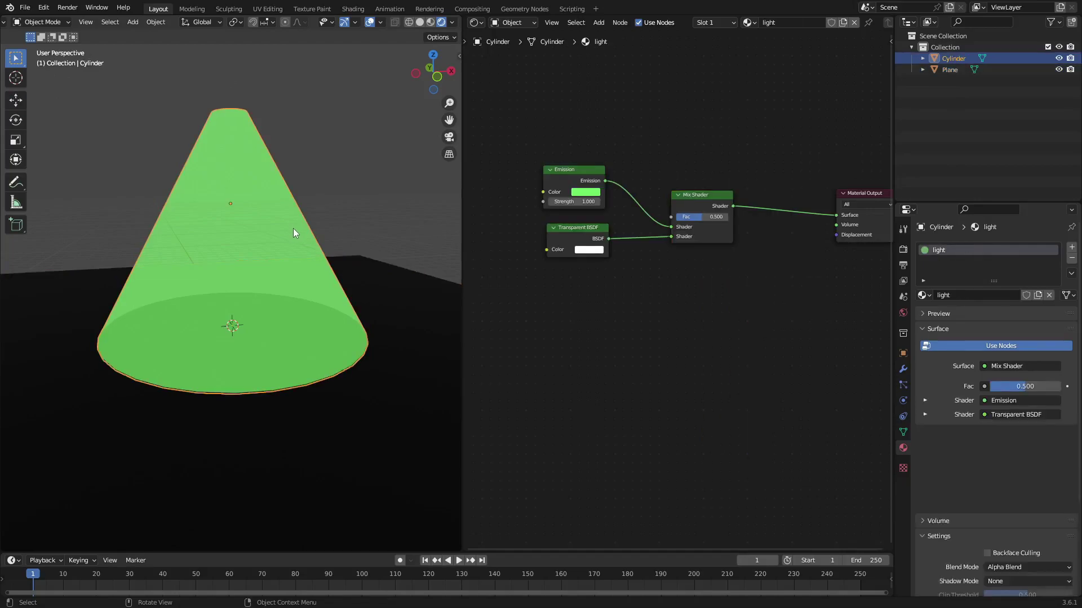
{"action": "scroll", "coordinate": [330, 221], "scroll_direction": "up", "scroll_amount": 5}
{"action": "scroll", "coordinate": [366, 213], "scroll_direction": "down", "scroll_amount": 3}
{"action": "left_click", "coordinate": [400, 202]}
{"action": "scroll", "coordinate": [400, 202], "scroll_direction": "up", "scroll_amount": 1}
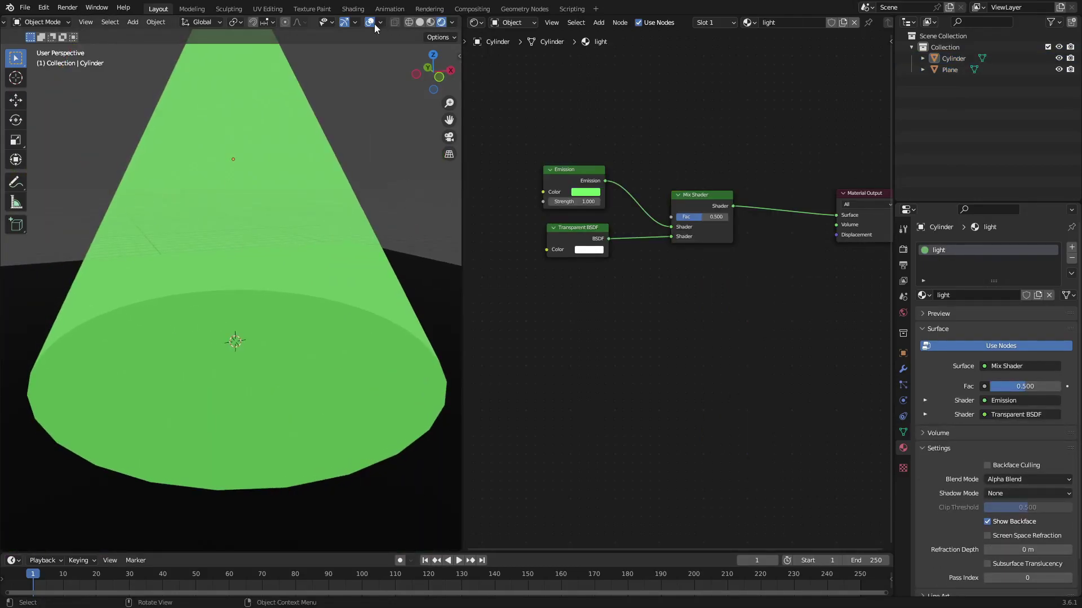
{"action": "scroll", "coordinate": [363, 61], "scroll_direction": "down", "scroll_amount": 2}
{"action": "scroll", "coordinate": [377, 143], "scroll_direction": "up", "scroll_amount": 2}
{"action": "scroll", "coordinate": [278, 255], "scroll_direction": "up", "scroll_amount": 4}
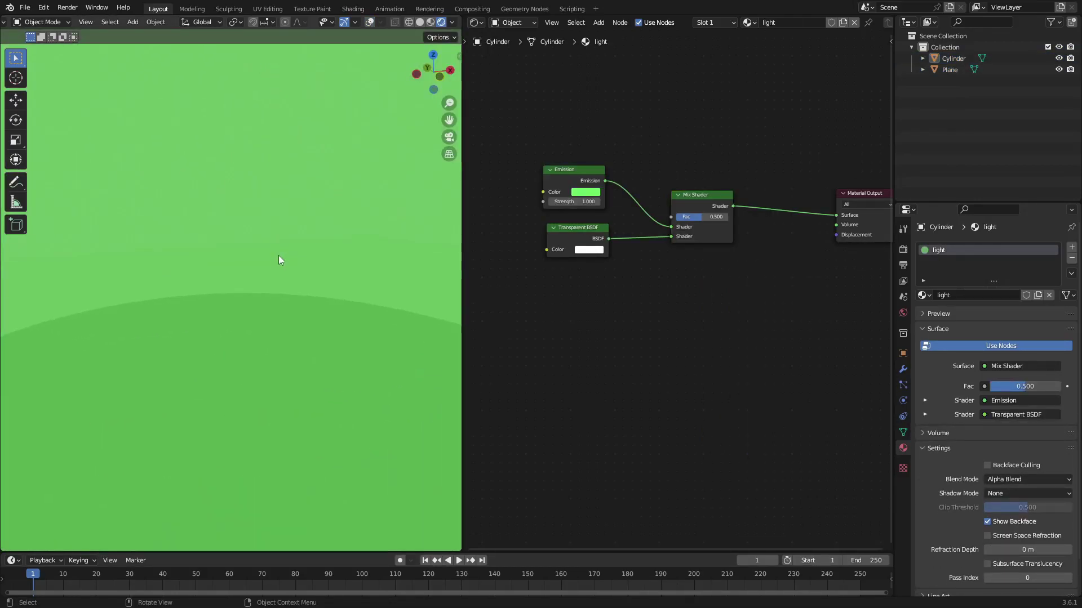
{"action": "scroll", "coordinate": [277, 256], "scroll_direction": "down", "scroll_amount": 3}
{"action": "left_click", "coordinate": [252, 256]}
{"action": "mouse_move", "coordinate": [702, 217]}
{"action": "left_mouse_down"}
{"action": "mouse_move", "coordinate": [719, 217]}
{"action": "mouse_move", "coordinate": [675, 216]}
{"action": "left_mouse_up"}
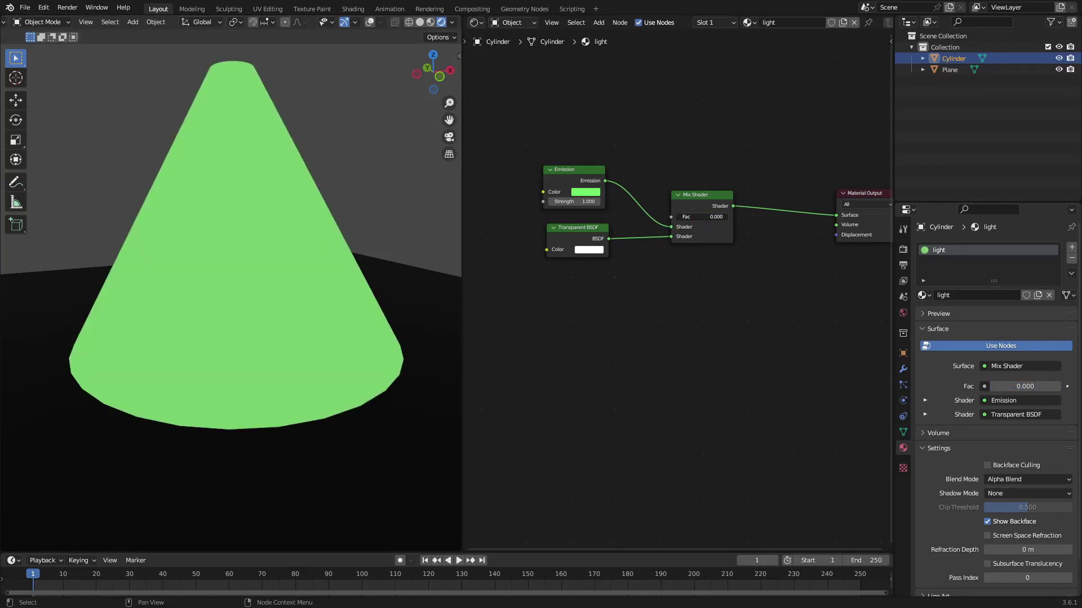
{"action": "scroll", "coordinate": [427, 251], "scroll_direction": "up", "scroll_amount": 3}
{"action": "scroll", "coordinate": [324, 231], "scroll_direction": "down", "scroll_amount": 2}
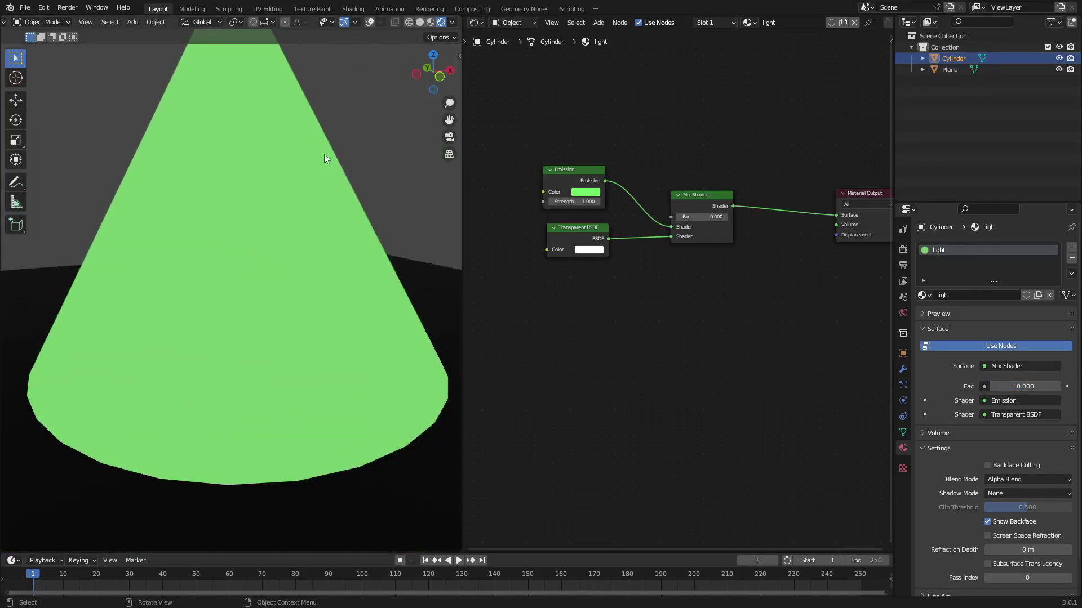
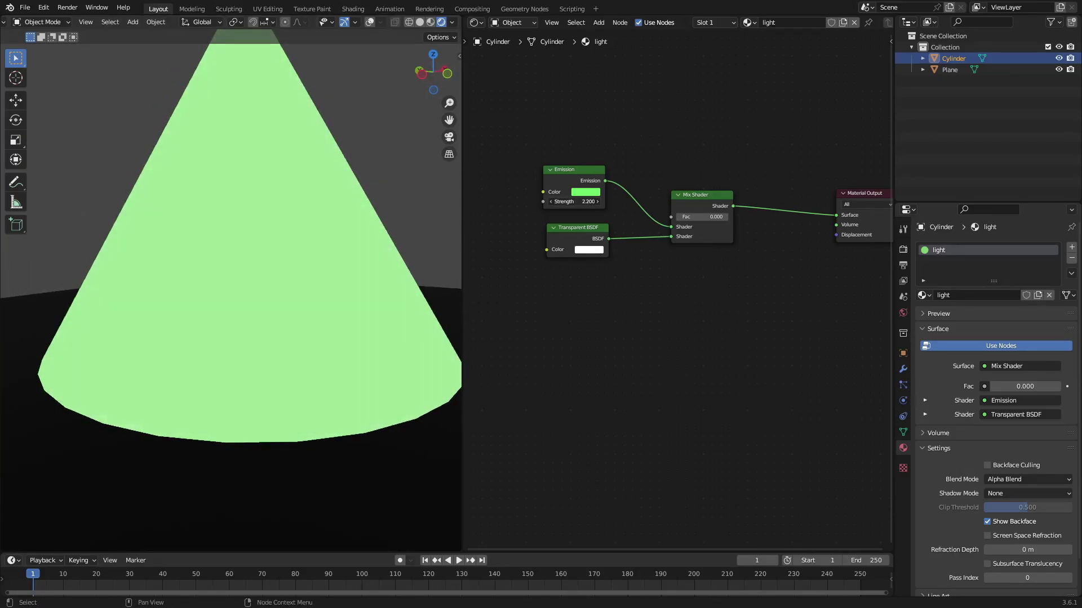
- Push the cone's Mix Shader factor toward 1, then settle it at 0.833, orbiting to check
{"action": "left_click_drag", "start_coordinate": [709, 222], "coordinate": [760, 222]}
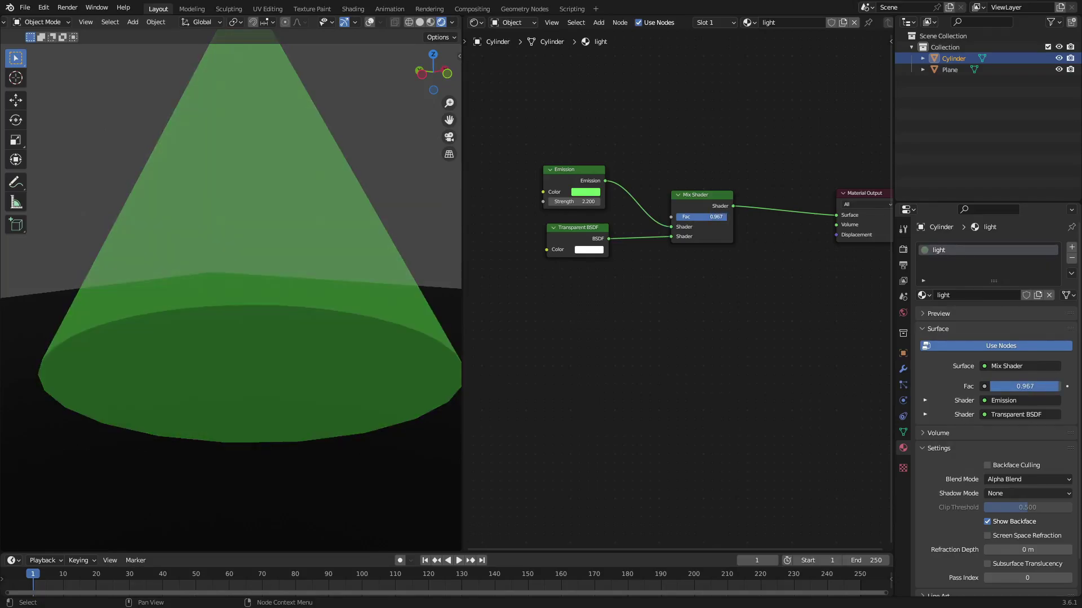
{"action": "middle_click_drag", "start_coordinate": [423, 254], "coordinate": [347, 228]}
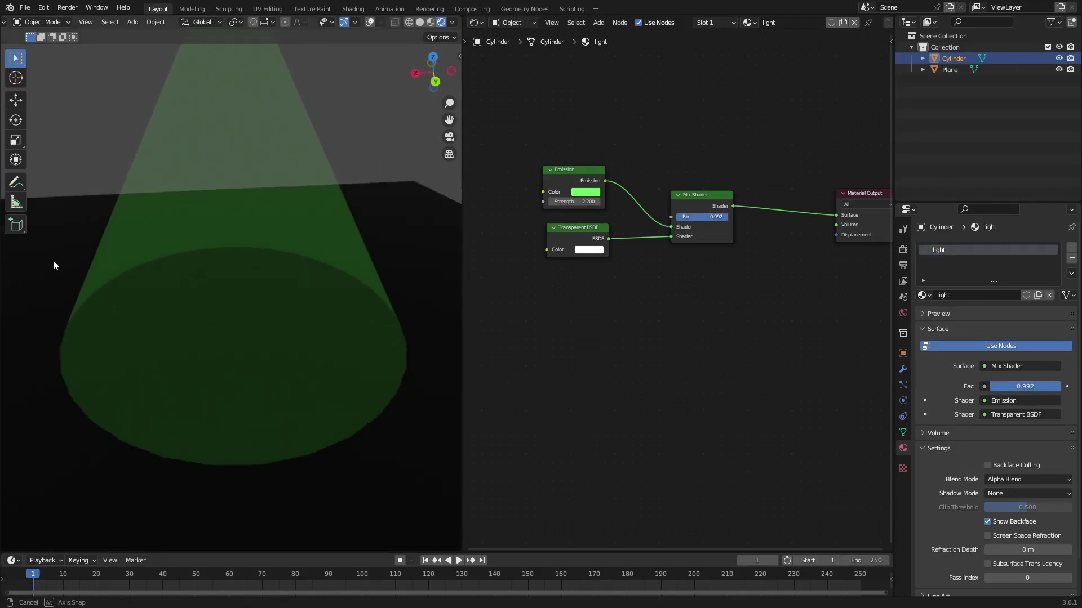
{"action": "scroll", "coordinate": [314, 220], "scroll_direction": "down", "scroll_amount": 5}
{"action": "scroll", "coordinate": [313, 219], "scroll_direction": "up", "scroll_amount": 4}
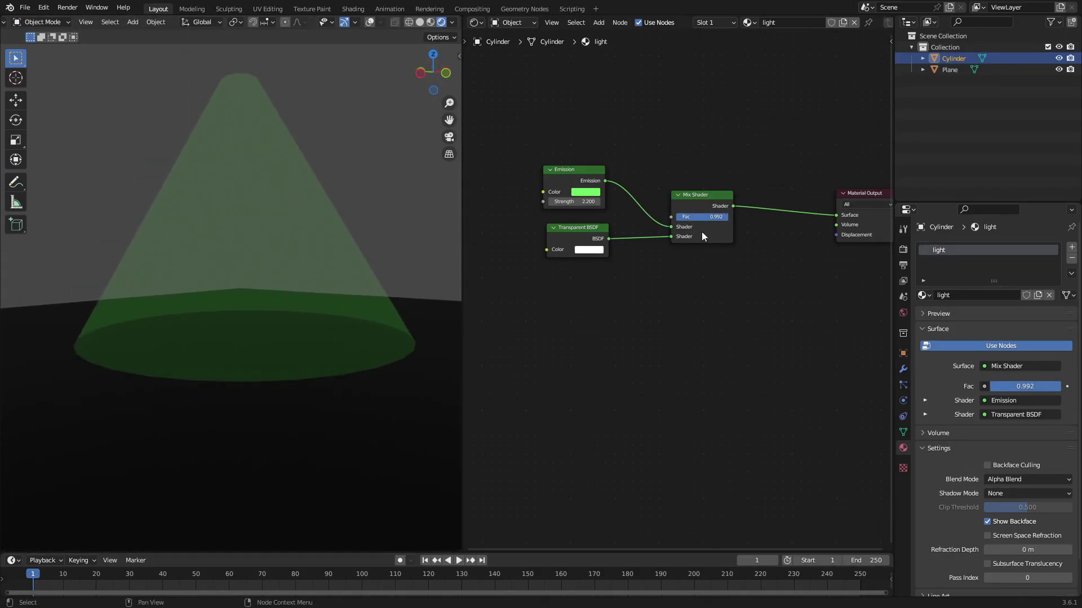
{"action": "mouse_move", "coordinate": [704, 217]}
{"action": "left_mouse_down"}
{"action": "mouse_move", "coordinate": [686, 216]}
{"action": "mouse_move", "coordinate": [735, 218]}
{"action": "mouse_move", "coordinate": [698, 218]}
{"action": "mouse_move", "coordinate": [708, 218]}
{"action": "left_mouse_up"}
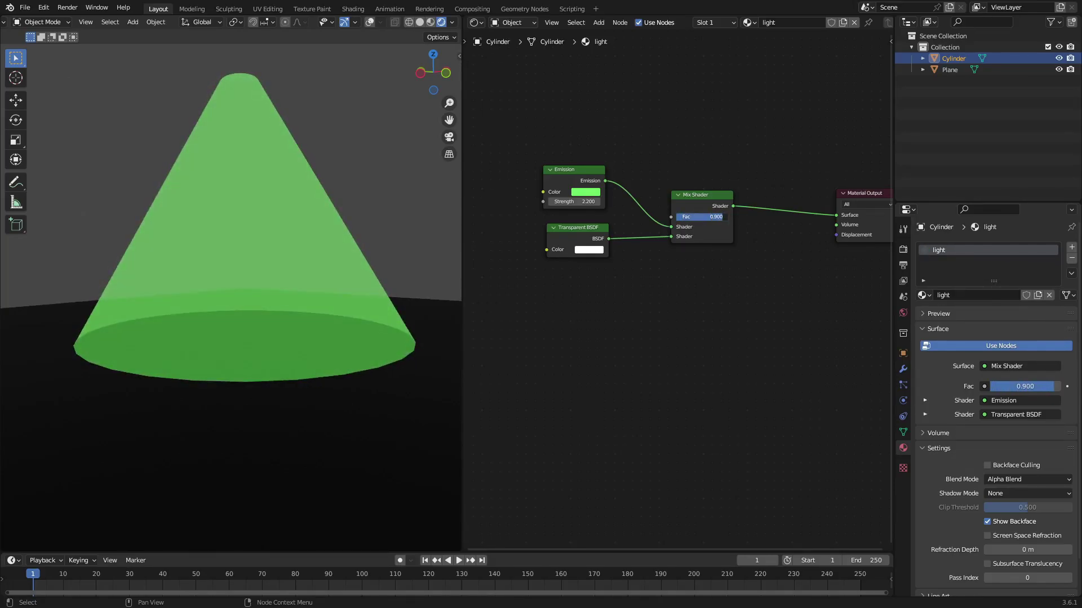
{"action": "middle_click_drag", "start_coordinate": [408, 165], "coordinate": [385, 170]}
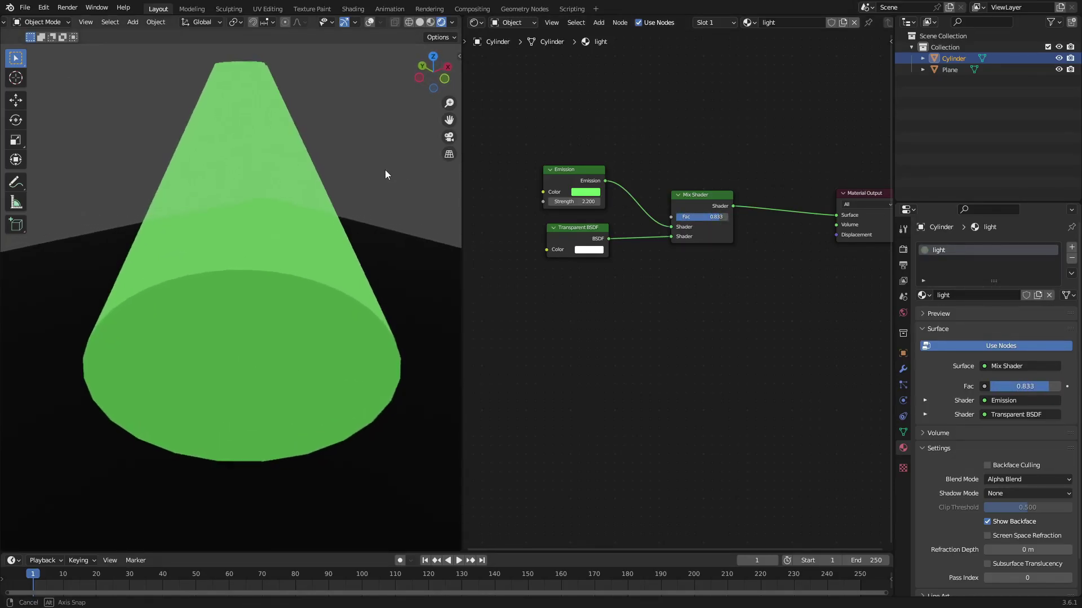
{"action": "scroll", "coordinate": [355, 211], "scroll_direction": "down", "scroll_amount": 3}
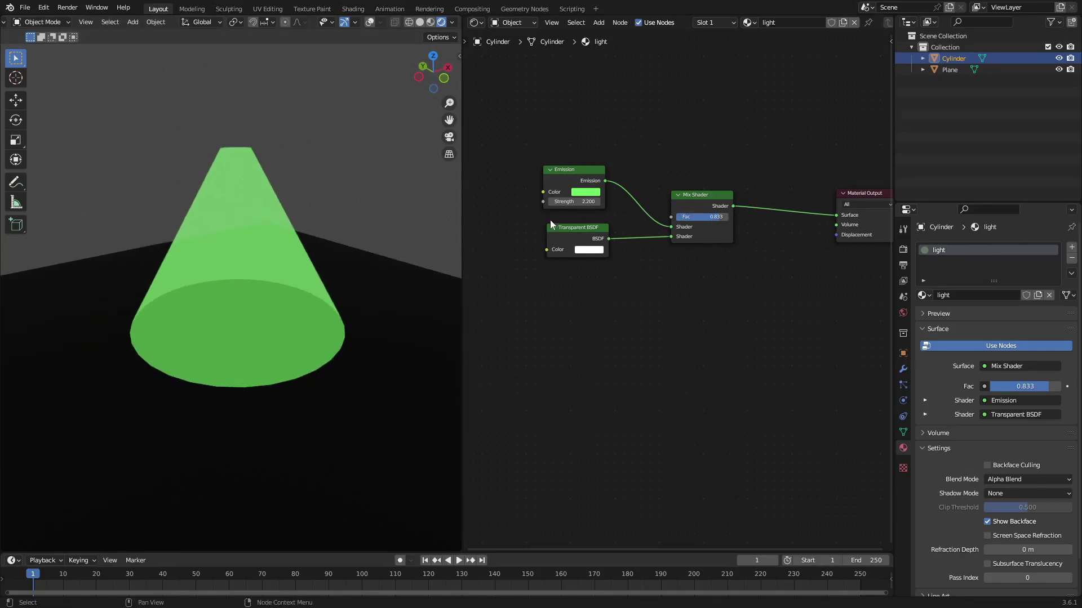
{"action": "middle_click_drag", "start_coordinate": [321, 205], "coordinate": [326, 192]}
{"action": "key", "text": "shift+a"}
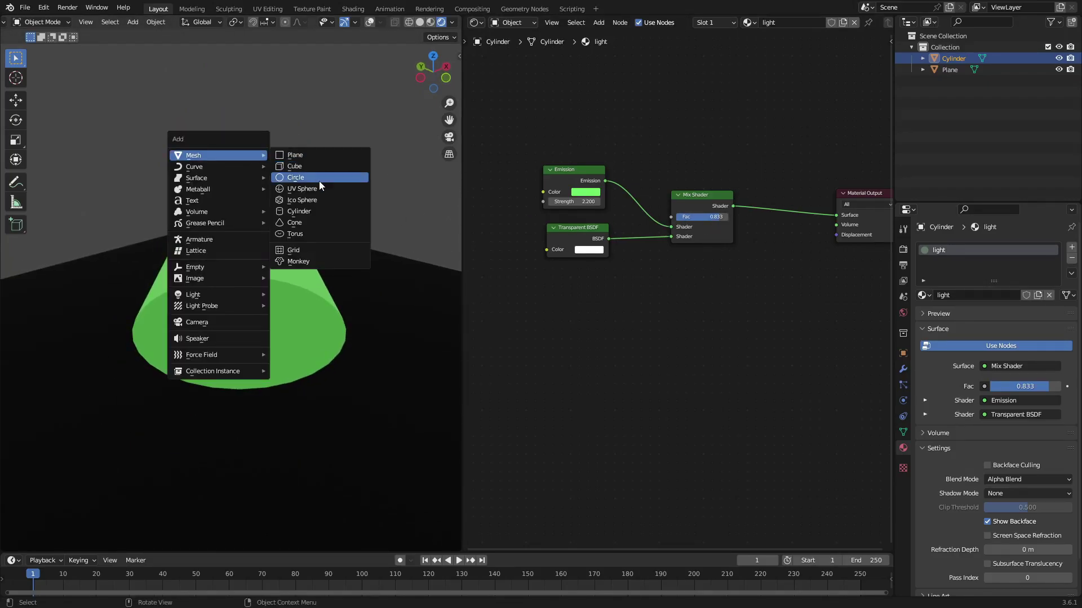
- Add a torus, raise it along Z, scale it up and adjust its height
{"action": "left_click", "coordinate": [329, 235]}
{"action": "key", "text": "g"}
{"action": "key", "text": "z"}
{"action": "left_click", "coordinate": [354, 225]}
{"action": "key", "text": "s"}
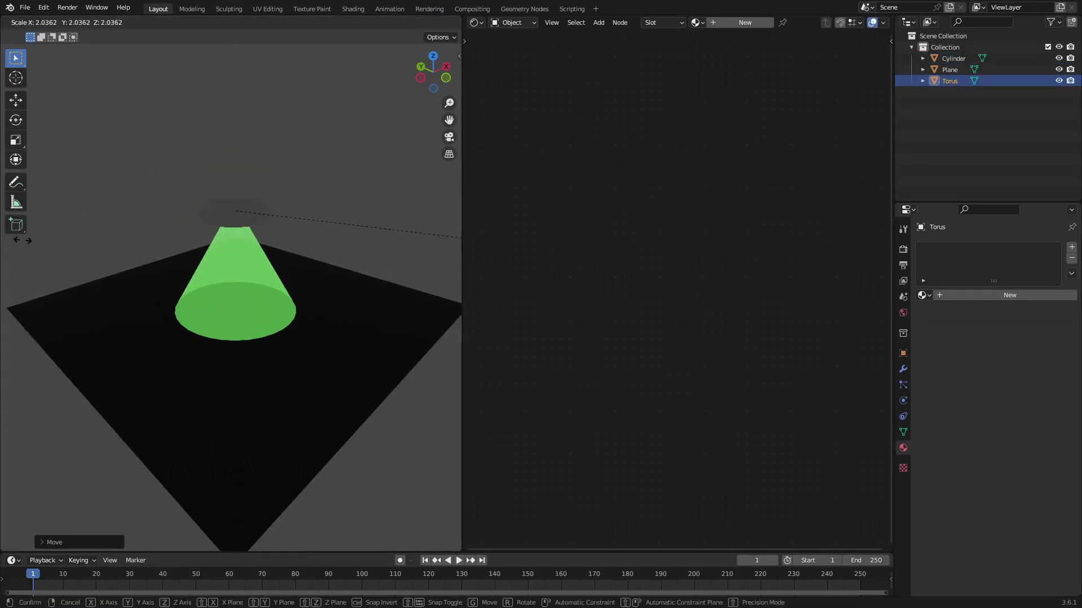
{"action": "left_click", "coordinate": [401, 250]}
{"action": "key", "text": "g"}
{"action": "key", "text": "z"}
{"action": "left_click", "coordinate": [408, 240]}
- Inspect the scene from the side, selecting the torus and then the cone to show its material
{"action": "middle_click_drag", "start_coordinate": [407, 241], "coordinate": [261, 230]}
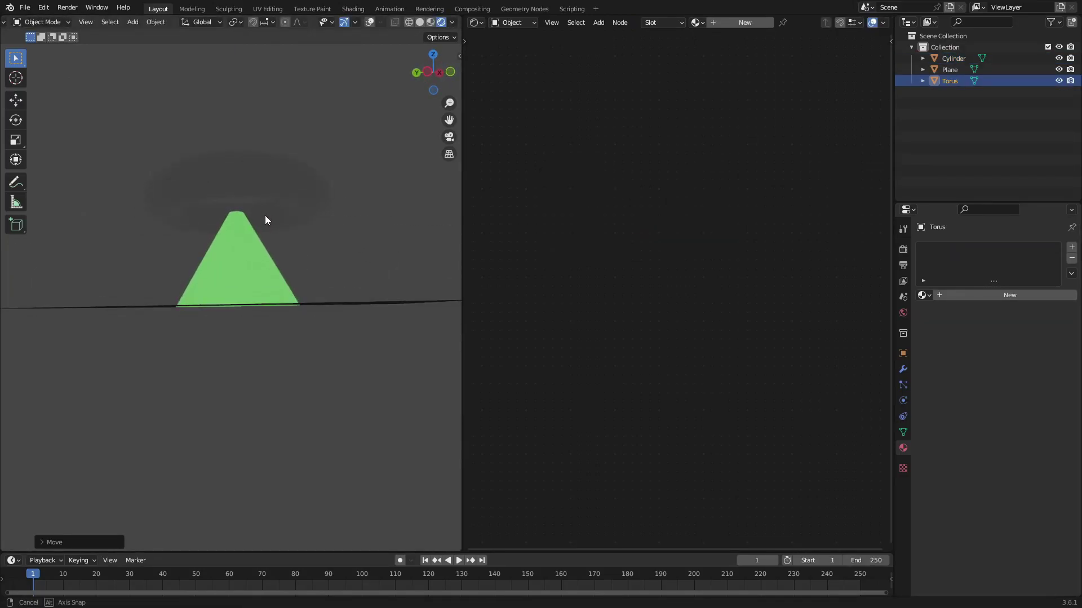
{"action": "left_click", "coordinate": [262, 229]}
{"action": "left_click", "coordinate": [327, 217]}
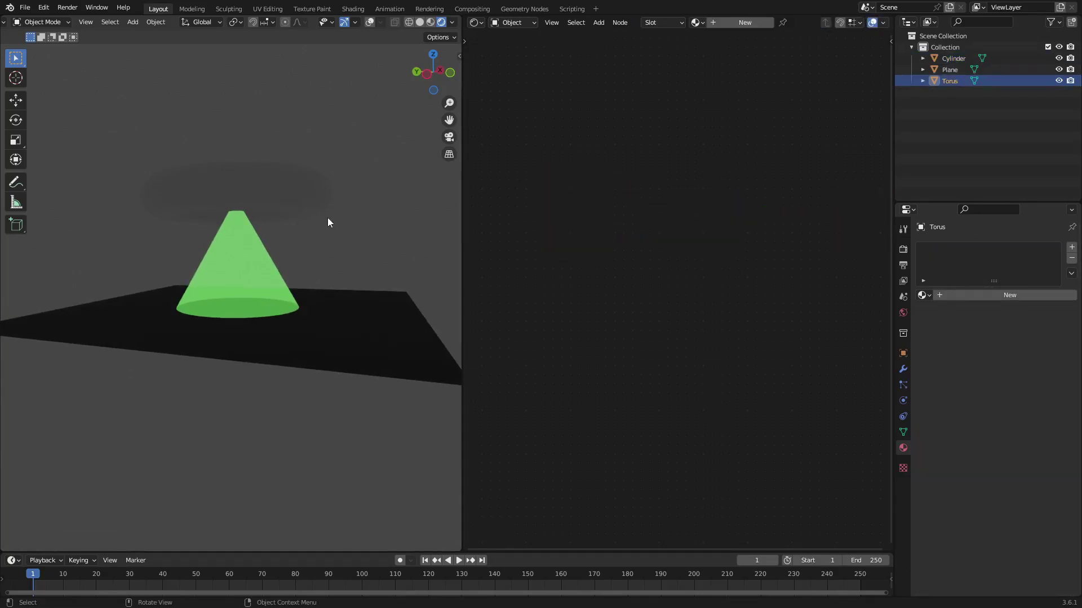
{"action": "scroll", "coordinate": [327, 217], "scroll_direction": "up", "scroll_amount": 3}
{"action": "scroll", "coordinate": [322, 215], "scroll_direction": "down", "scroll_amount": 1}
{"action": "left_click", "coordinate": [273, 209]}
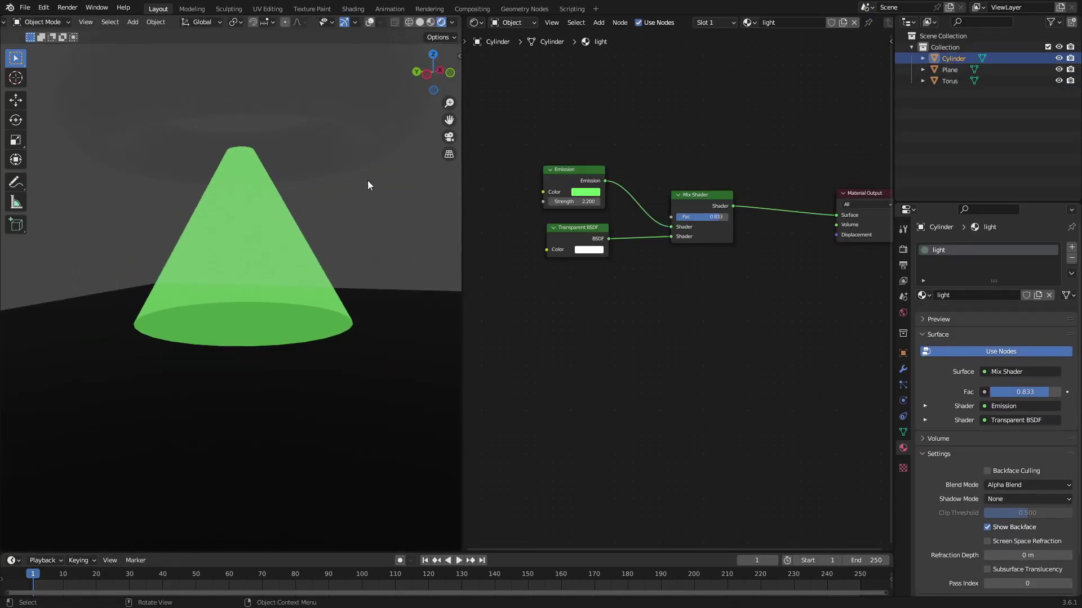
- Lower the torus onto the cone's narrow top and bring up the Render Properties
{"action": "mouse_move", "coordinate": [367, 180]}
{"action": "middle_mouse_down"}
{"action": "mouse_move", "coordinate": [248, 173]}
{"action": "mouse_move", "coordinate": [249, 191]}
{"action": "mouse_move", "coordinate": [268, 93]}
{"action": "middle_mouse_up"}
{"action": "left_click", "coordinate": [268, 92]}
{"action": "key", "text": "g"}
{"action": "key", "text": "z"}
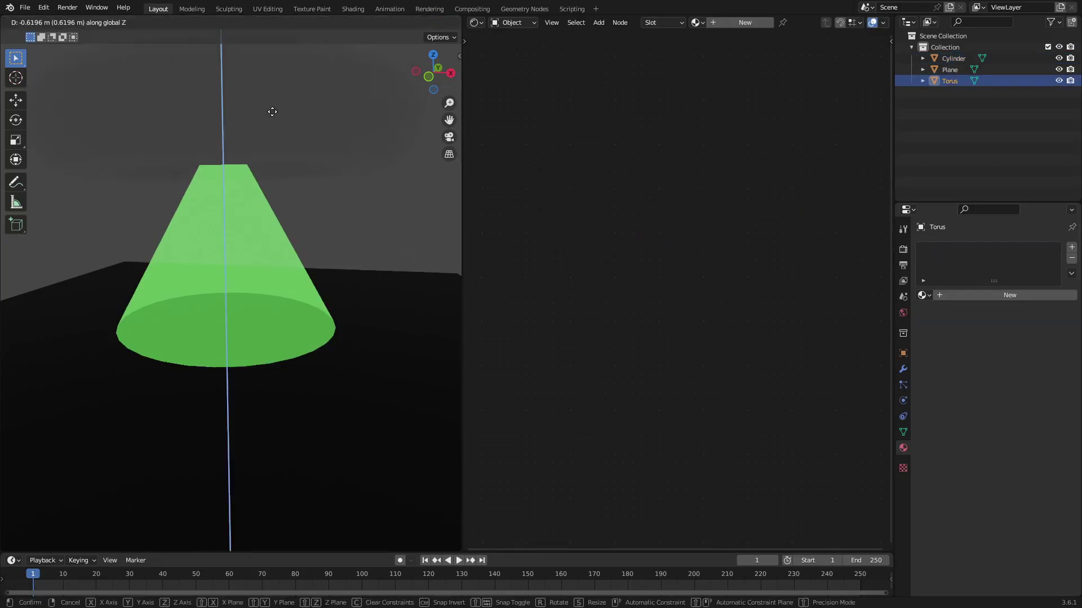
{"action": "left_click", "coordinate": [274, 190]}
{"action": "mouse_move", "coordinate": [273, 189]}
{"action": "middle_mouse_down"}
{"action": "mouse_move", "coordinate": [314, 189]}
{"action": "mouse_move", "coordinate": [308, 251]}
{"action": "middle_mouse_up"}
{"action": "scroll", "coordinate": [303, 262], "scroll_direction": "up", "scroll_amount": 3}
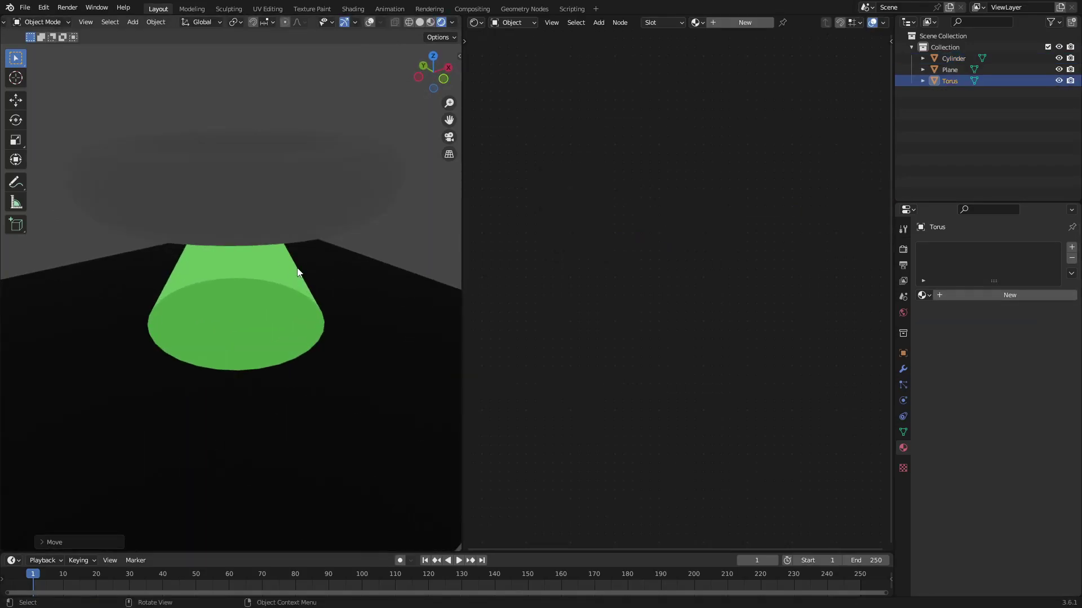
{"action": "left_click", "coordinate": [903, 248]}
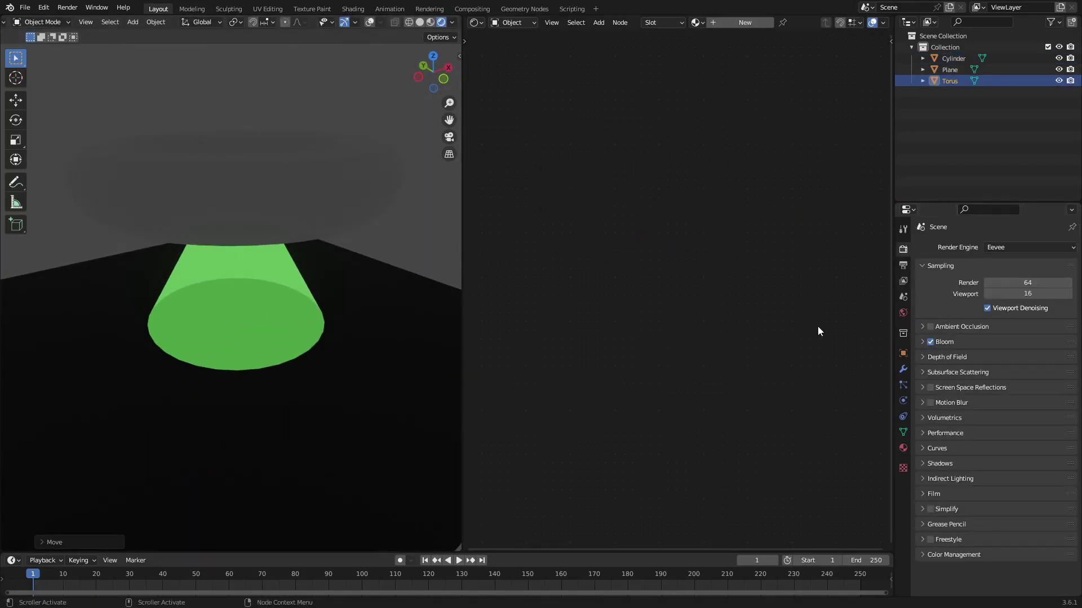
- Raise the cone's Emission Strength and set its Mix Shader factor to 0.858, then view from above
{"action": "left_click", "coordinate": [266, 259]}
{"action": "left_click_drag", "start_coordinate": [574, 202], "coordinate": [608, 202]}
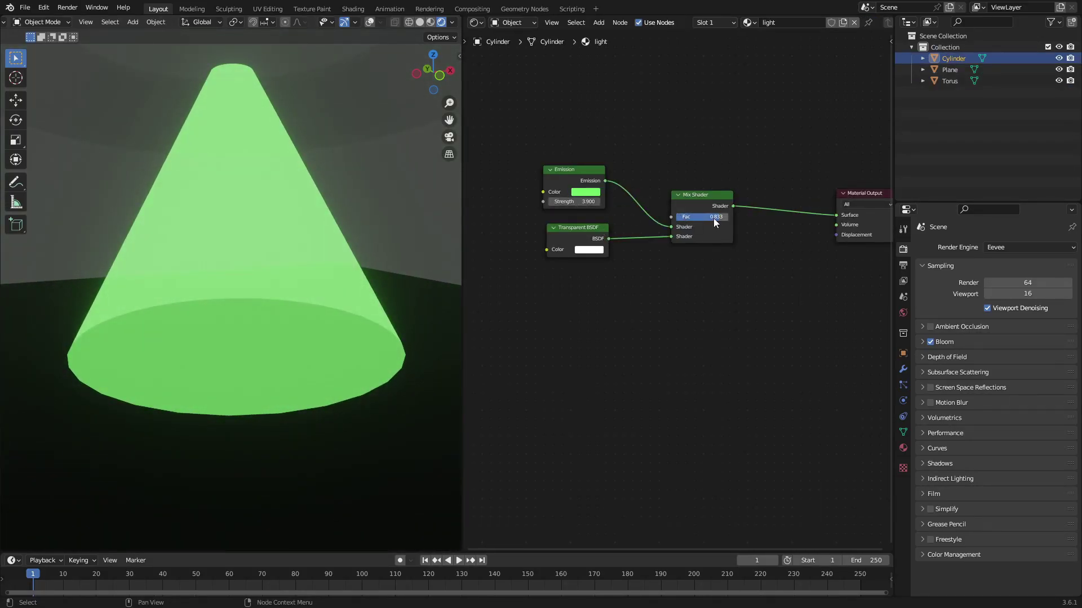
{"action": "left_click_drag", "start_coordinate": [714, 218], "coordinate": [717, 218]}
{"action": "scroll", "coordinate": [350, 240], "scroll_direction": "down", "scroll_amount": 3}
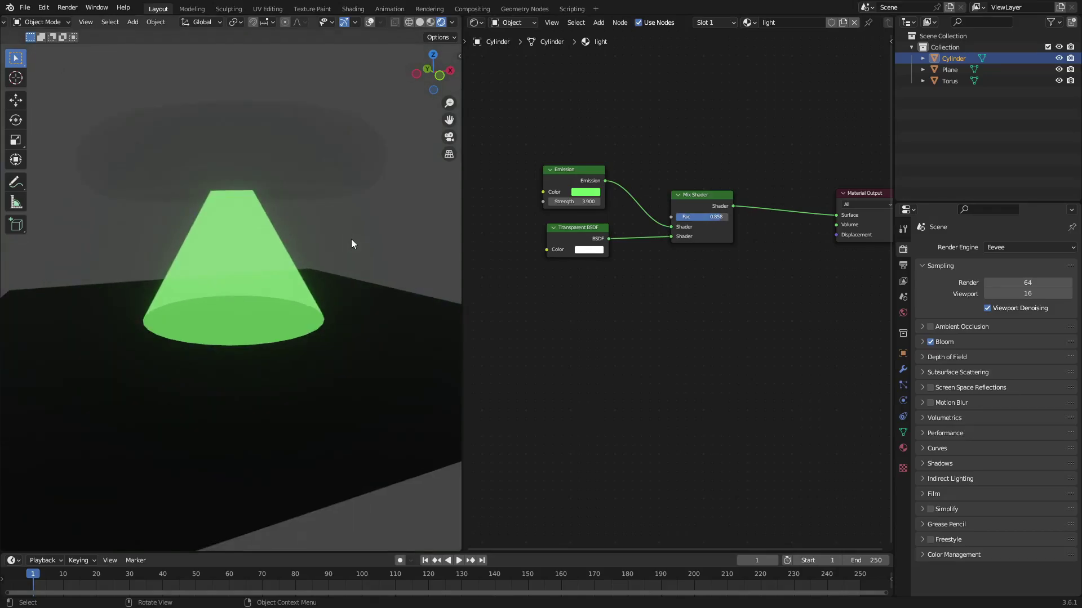
{"action": "left_click", "coordinate": [351, 239]}
{"action": "mouse_move", "coordinate": [369, 248]}
{"action": "middle_mouse_down"}
{"action": "mouse_move", "coordinate": [281, 286]}
{"action": "mouse_move", "coordinate": [252, 246]}
{"action": "mouse_move", "coordinate": [26, 244]}
{"action": "mouse_move", "coordinate": [280, 249]}
{"action": "mouse_move", "coordinate": [300, 264]}
{"action": "mouse_move", "coordinate": [272, 254]}
{"action": "mouse_move", "coordinate": [309, 234]}
{"action": "mouse_move", "coordinate": [419, 271]}
{"action": "middle_mouse_up"}
{"action": "scroll", "coordinate": [268, 248], "scroll_direction": "up", "scroll_amount": 4}
{"action": "scroll", "coordinate": [268, 248], "scroll_direction": "down", "scroll_amount": 3}
{"action": "scroll", "coordinate": [273, 254], "scroll_direction": "up", "scroll_amount": 2}
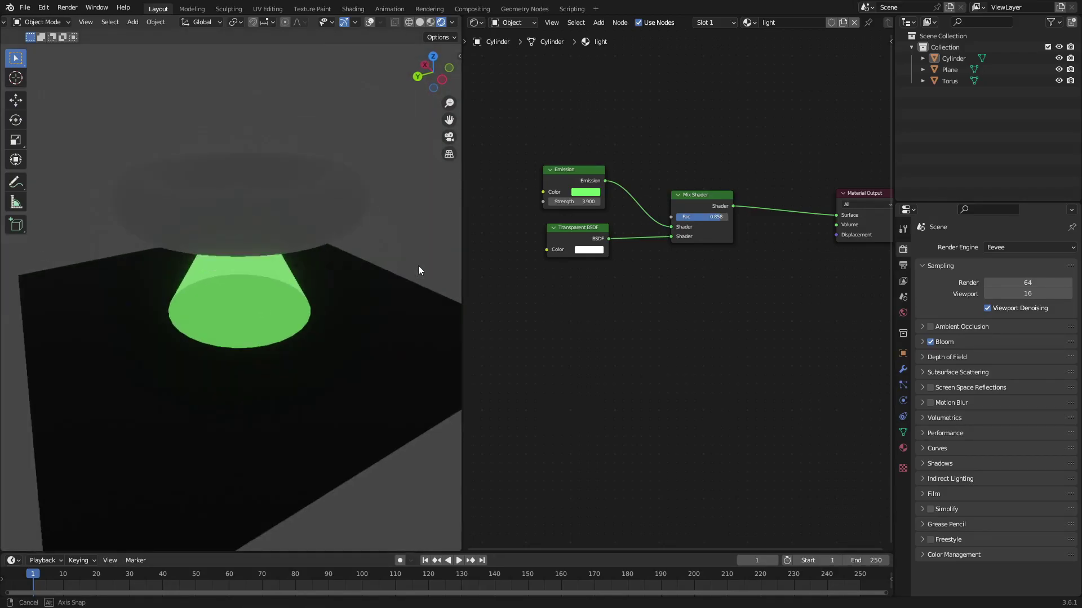